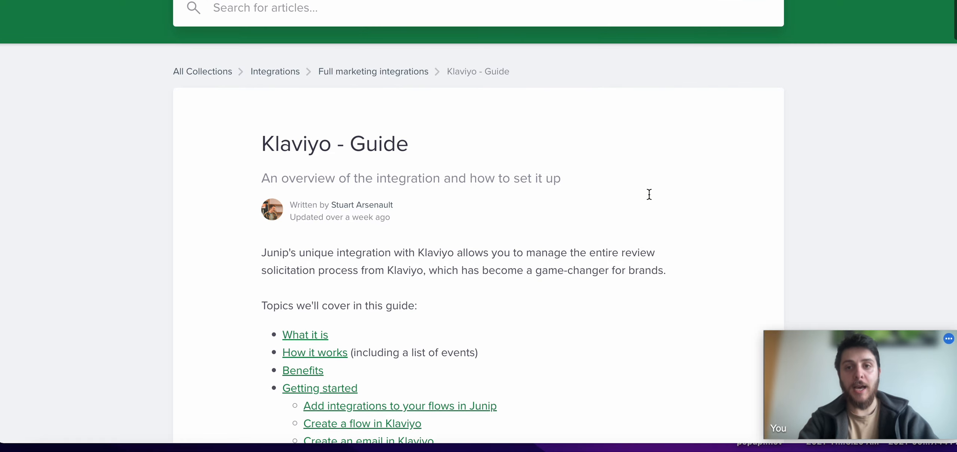
Switch from the help guide to the Junip admin and open the Klaviyo integration's supported events and installation details
click(509, 44)
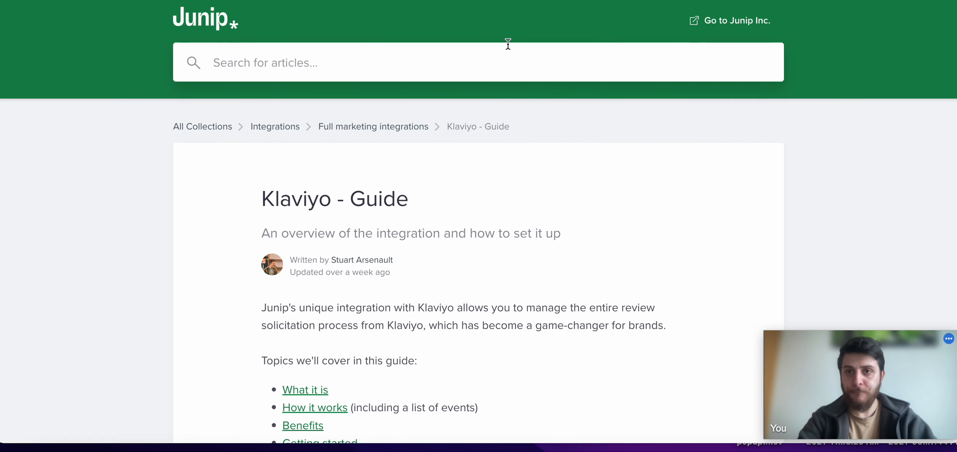
key(ctrl+Tab)
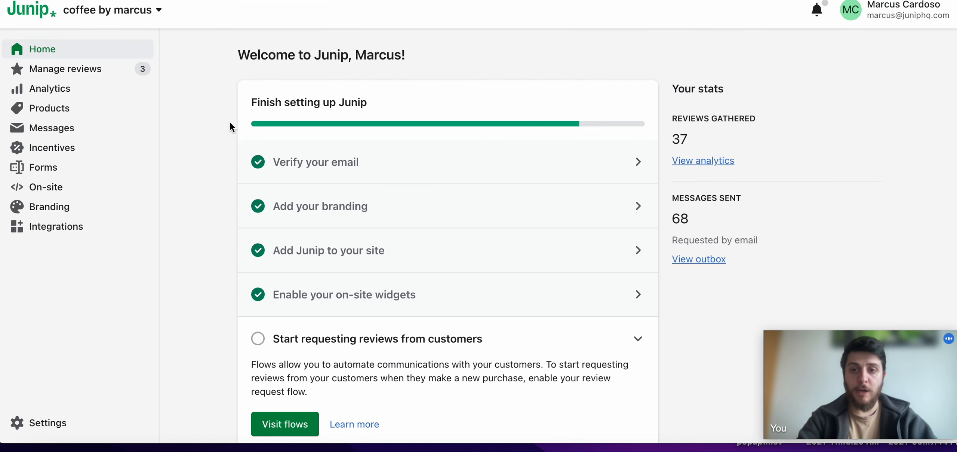
click(88, 226)
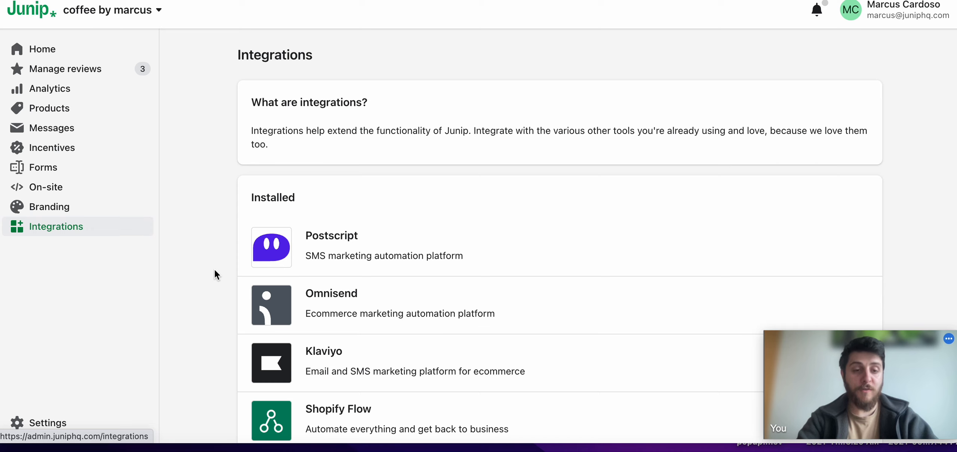
scroll(215, 269, down, 1)
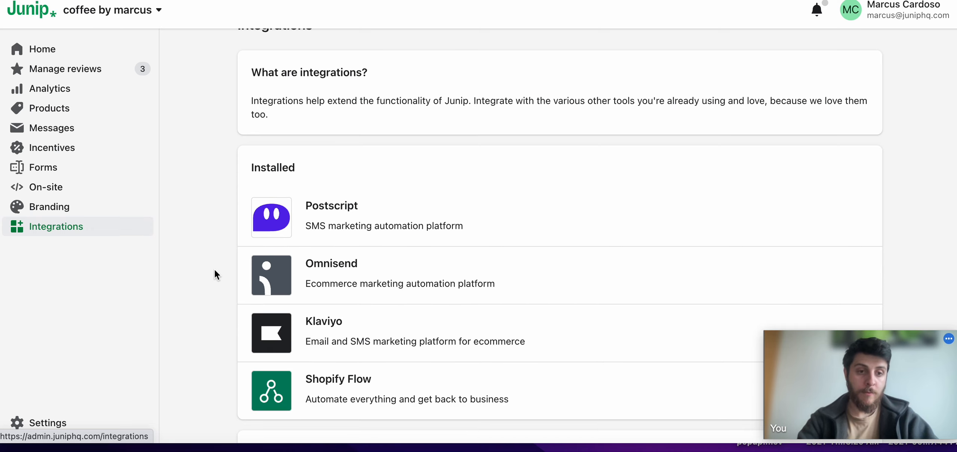
scroll(214, 270, down, 1)
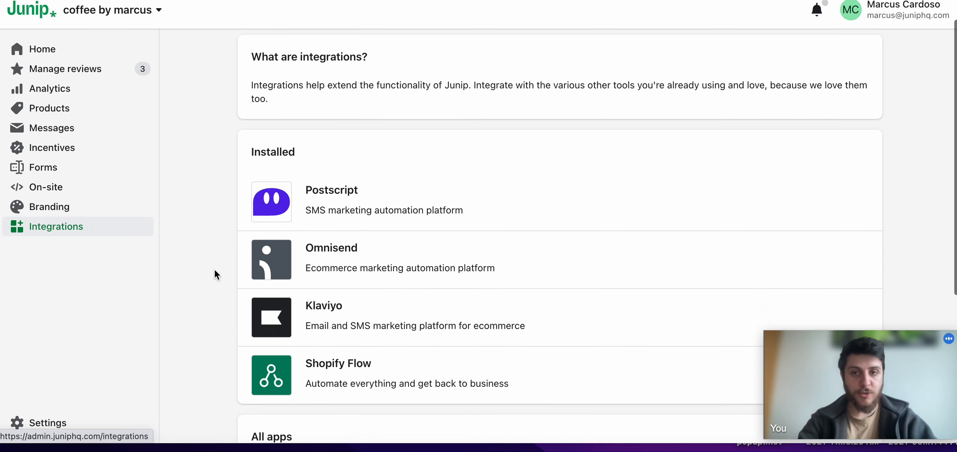
scroll(213, 267, down, 2)
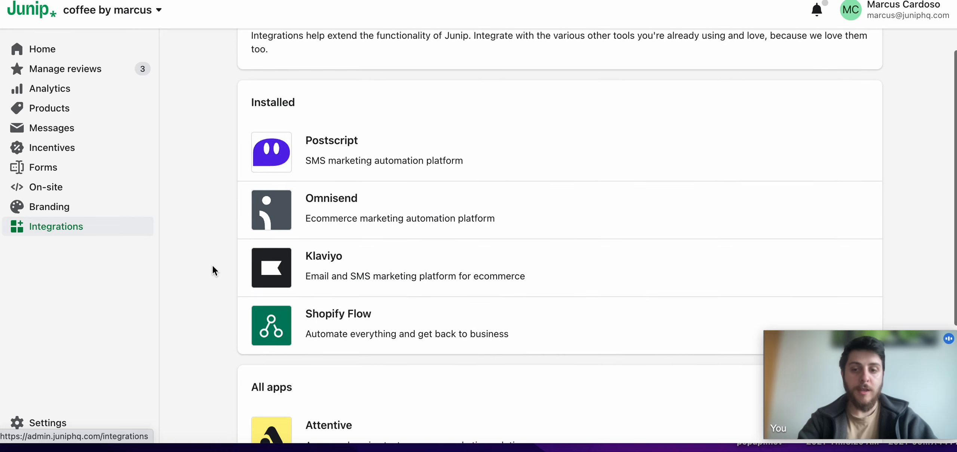
scroll(212, 267, down, 3)
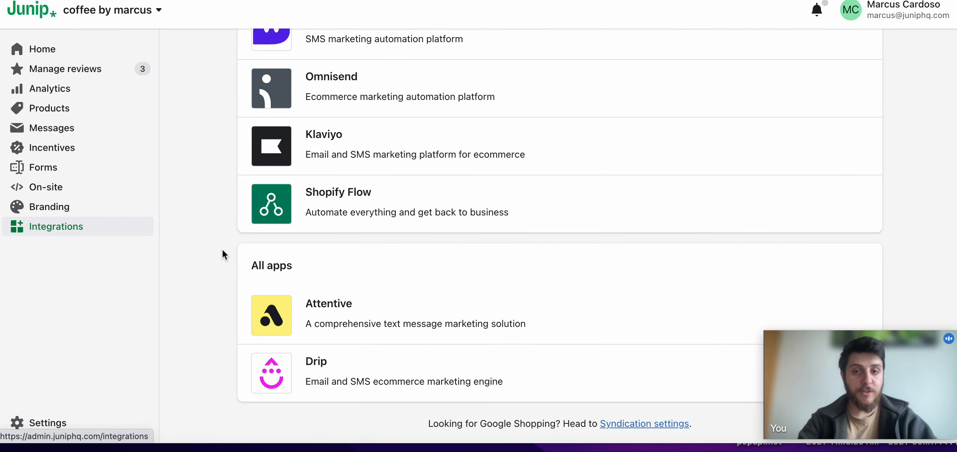
click(338, 137)
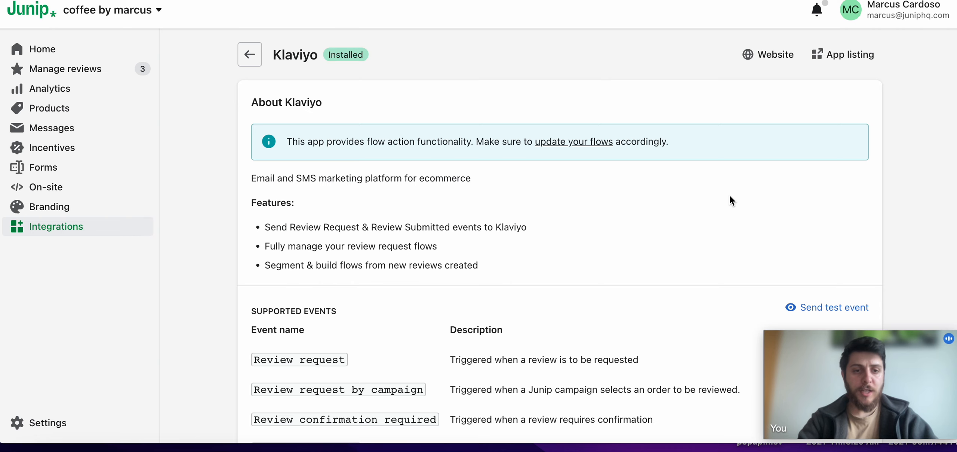
scroll(729, 196, down, 5)
scroll(731, 198, down, 2)
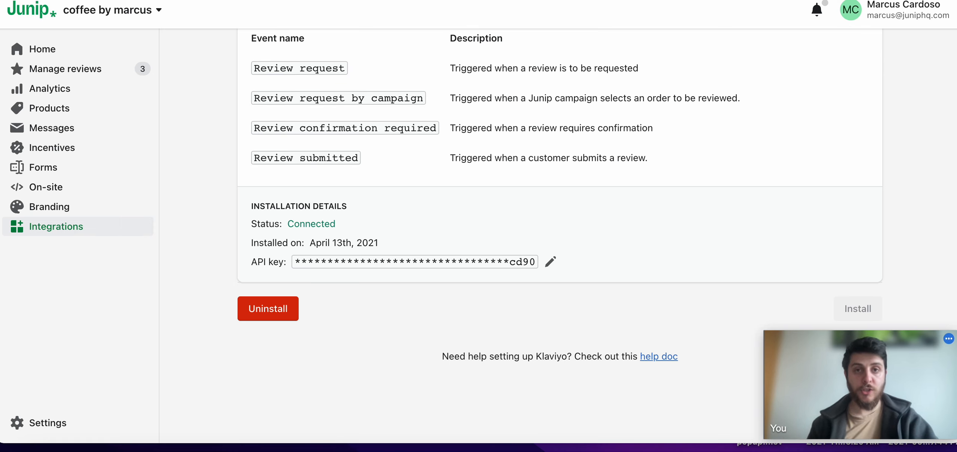
Switch to Klaviyo's API key settings and create a private API key named Junip with the Full Access Key level
click(524, 1)
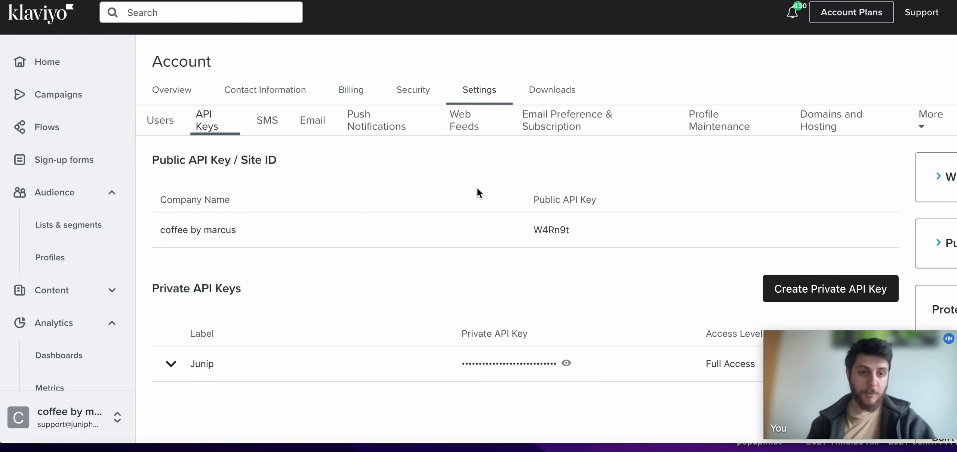
click(818, 290)
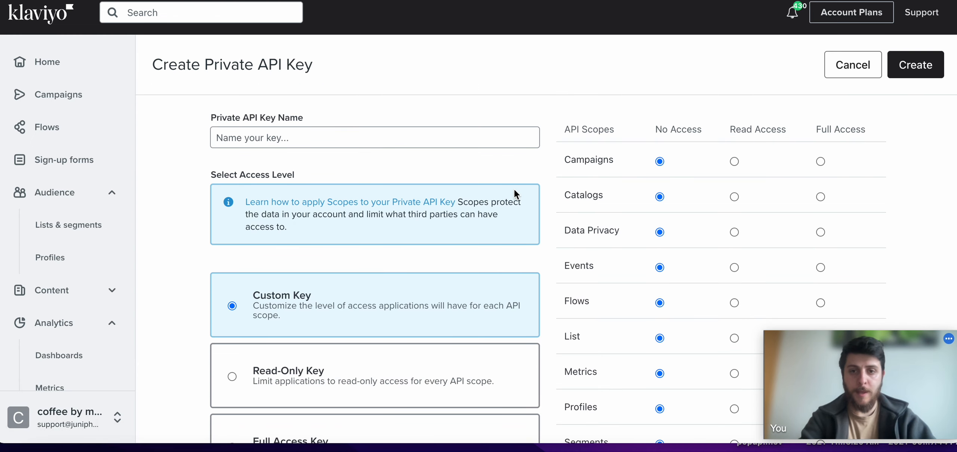
click(466, 133)
text(Junip)
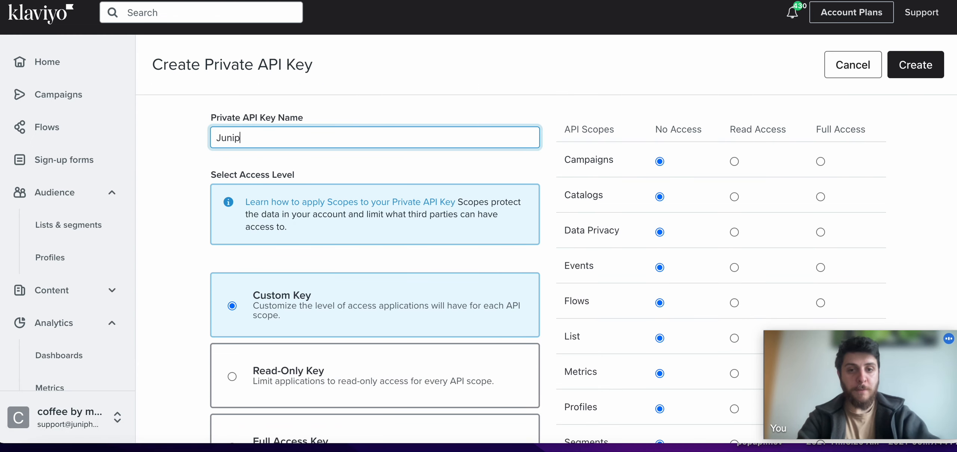
scroll(380, 337, down, 2)
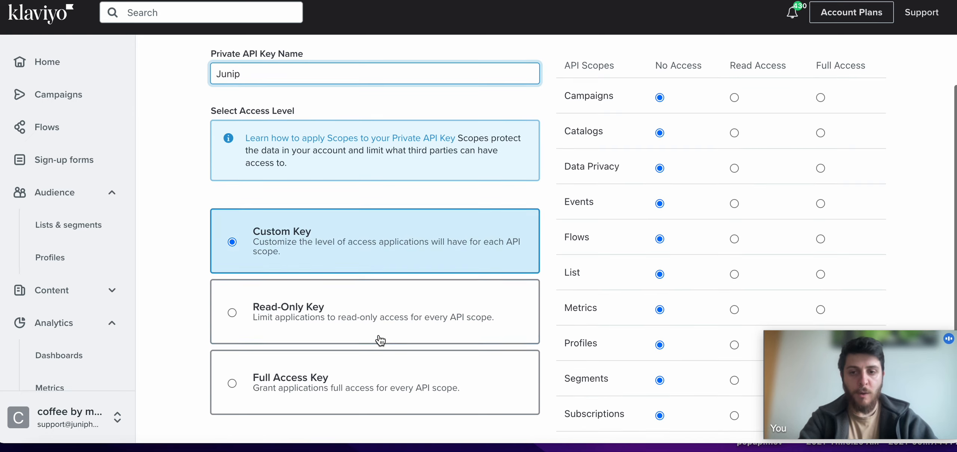
click(391, 372)
scroll(524, 359, up, 2)
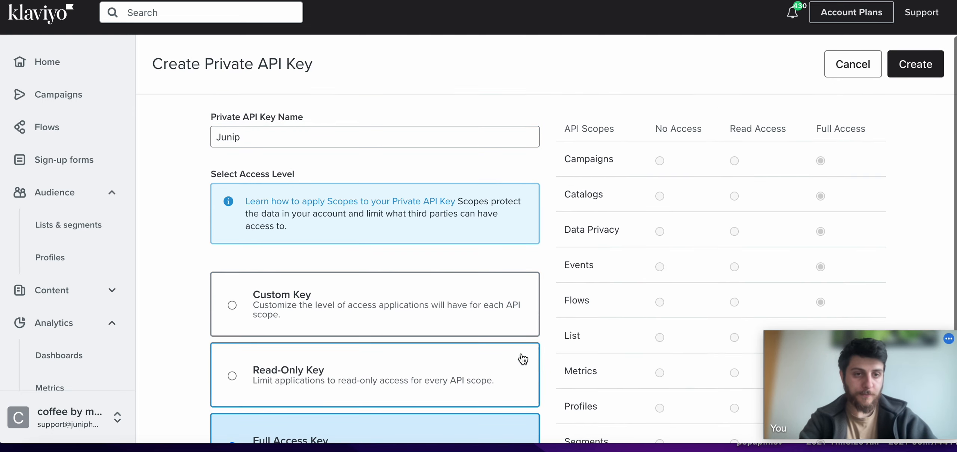
click(914, 64)
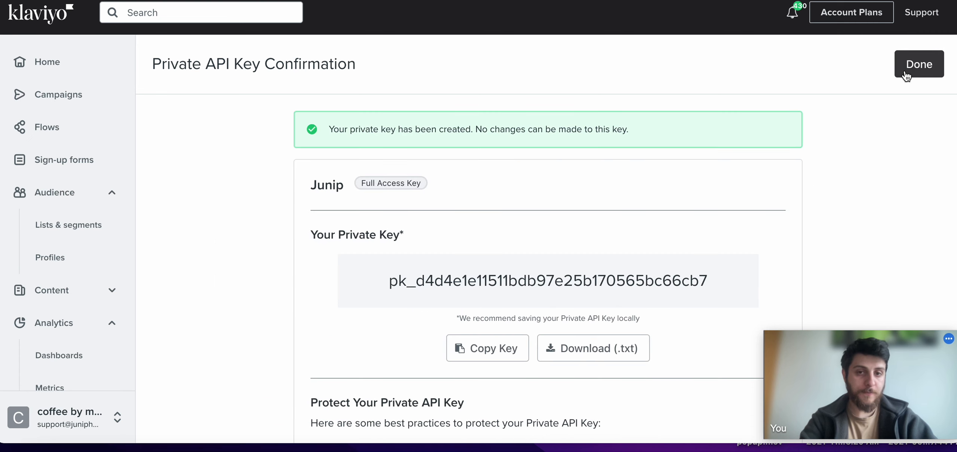
Copy the new private API key and return to the Klaviyo integration page in Junip
click(506, 348)
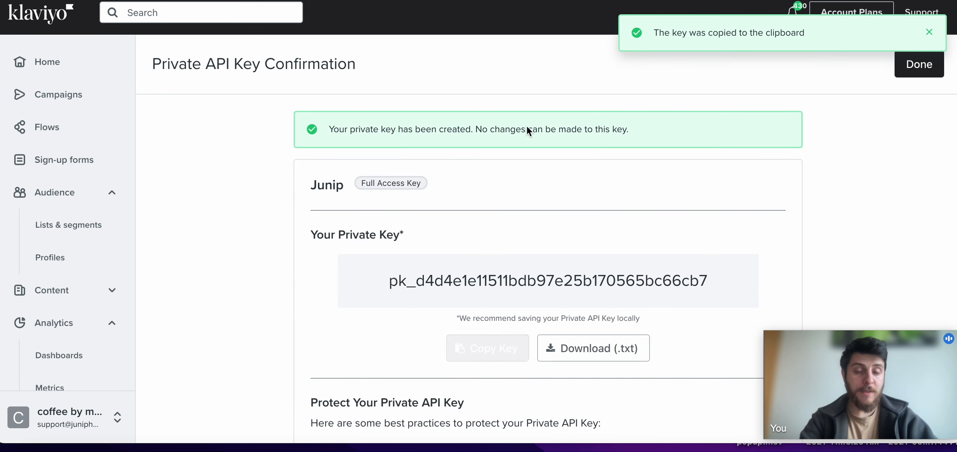
click(484, 0)
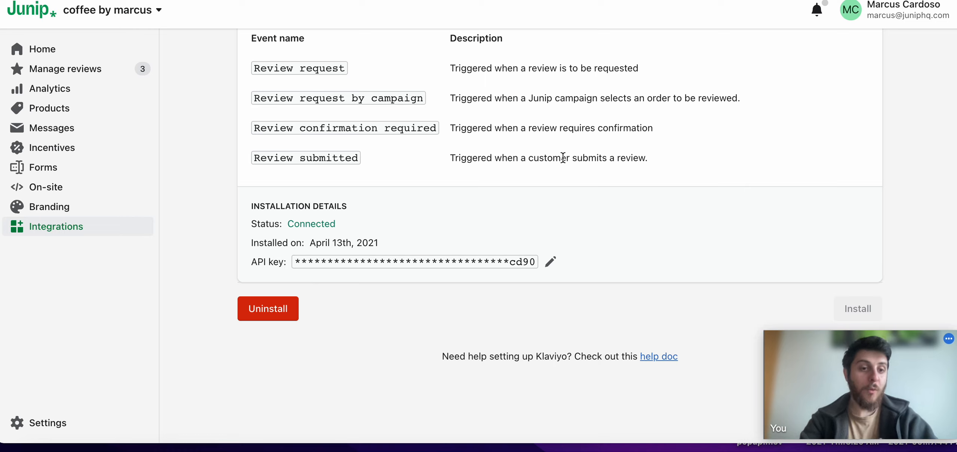
scroll(563, 157, up, 3)
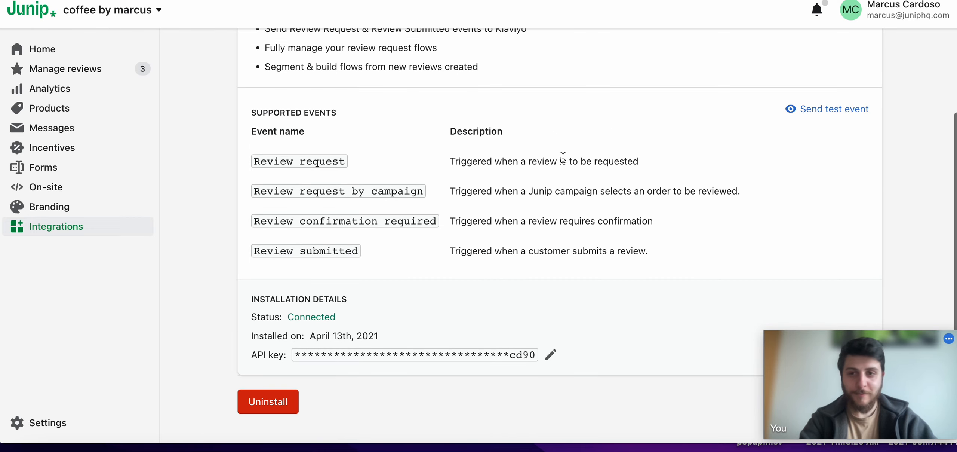
Edit the post-purchase review request messaging flow and change its action from the Junip email to Klaviyo
click(122, 127)
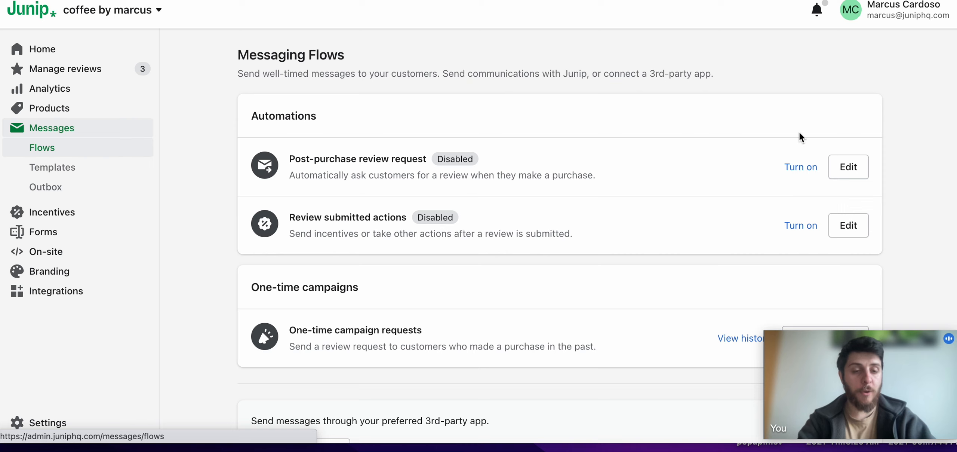
click(854, 176)
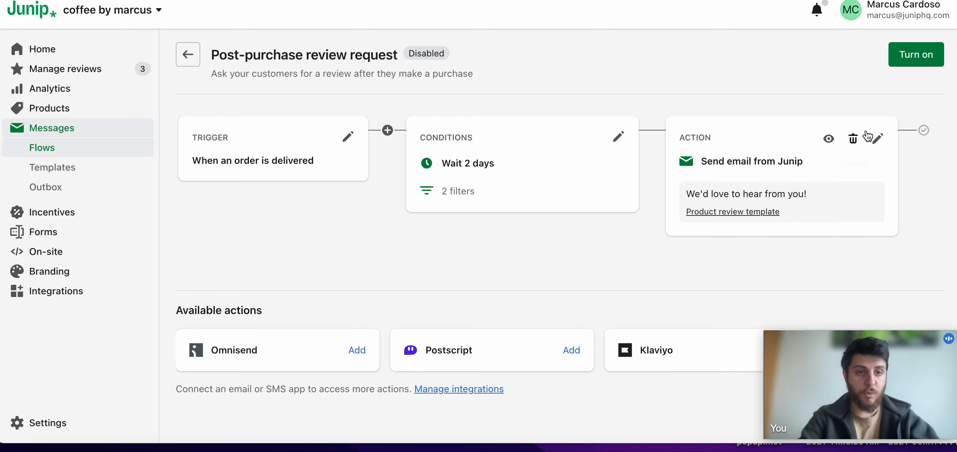
click(877, 139)
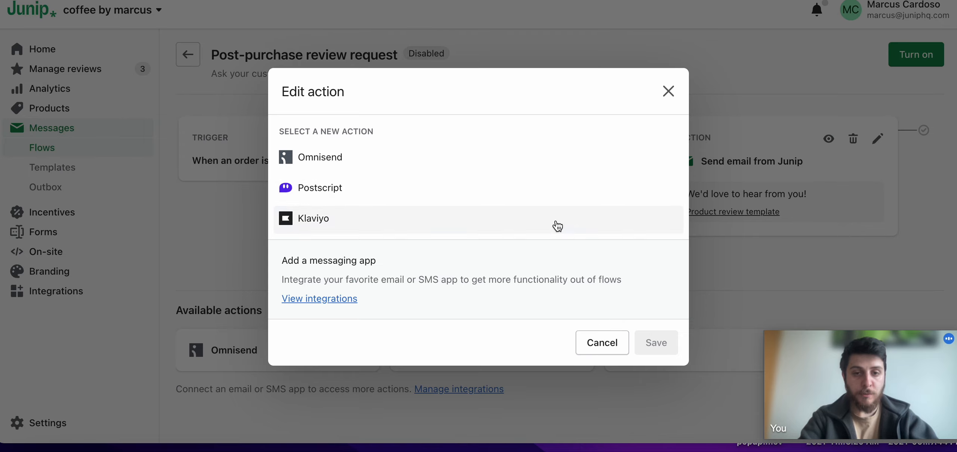
click(553, 223)
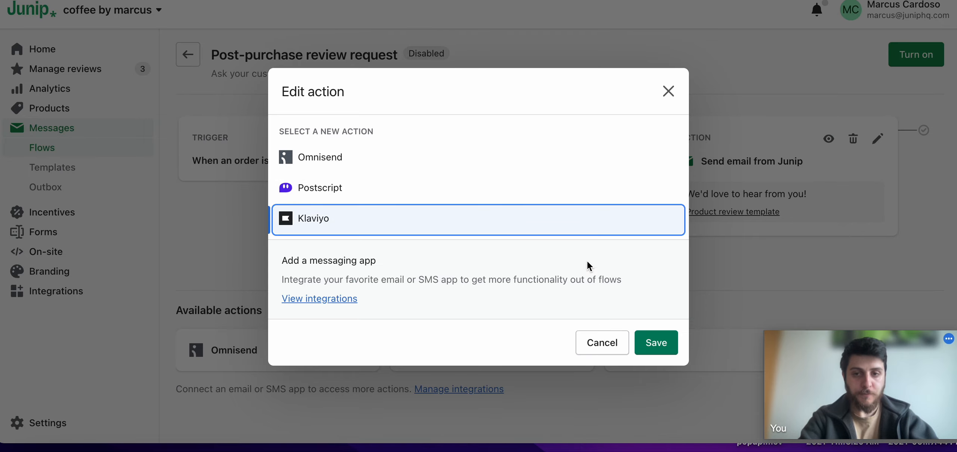
click(652, 342)
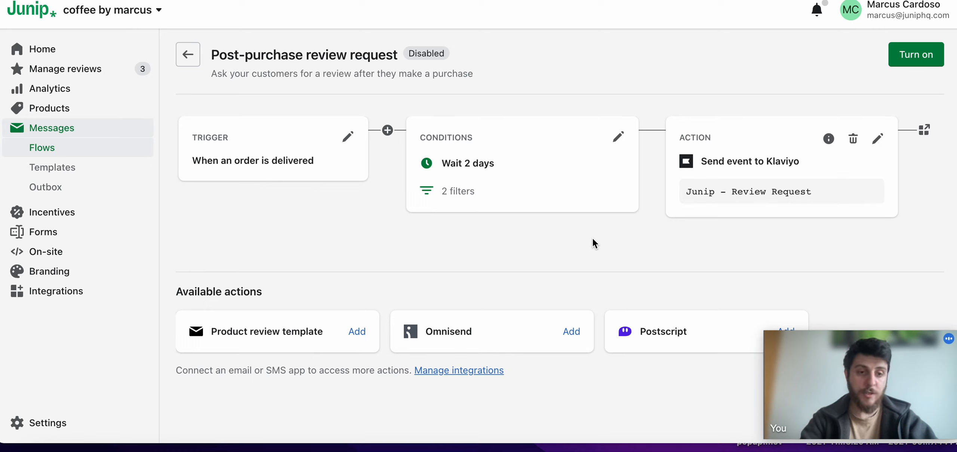
Enable the post-purchase review request flow and return to the messaging flows list
click(901, 57)
click(650, 261)
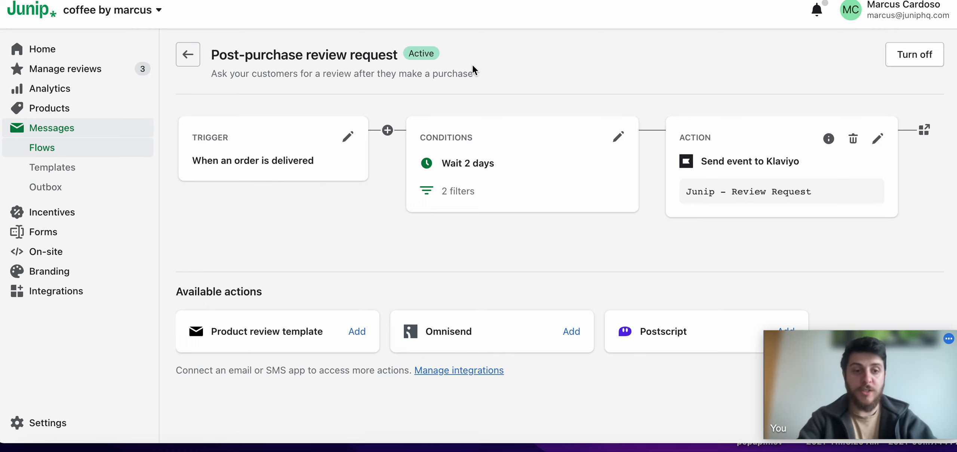
click(187, 61)
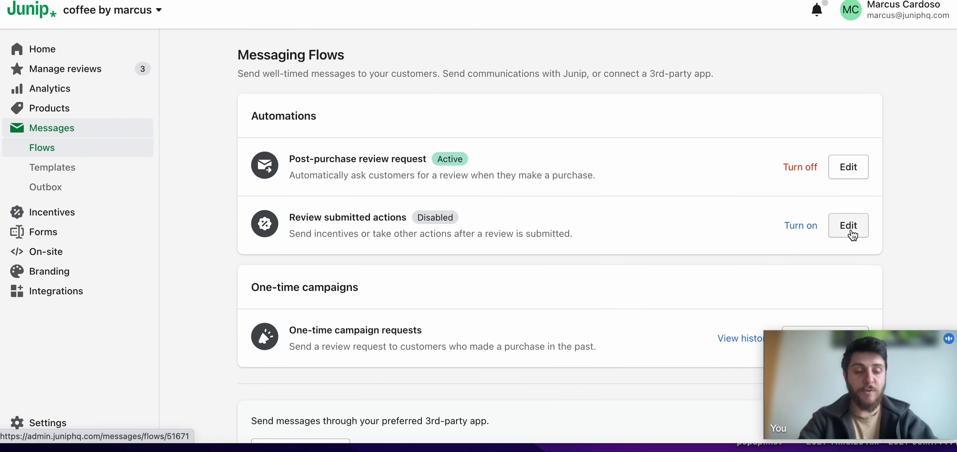
Open the review submitted actions flow and add a Klaviyo action alongside the Junip incentive email
click(851, 234)
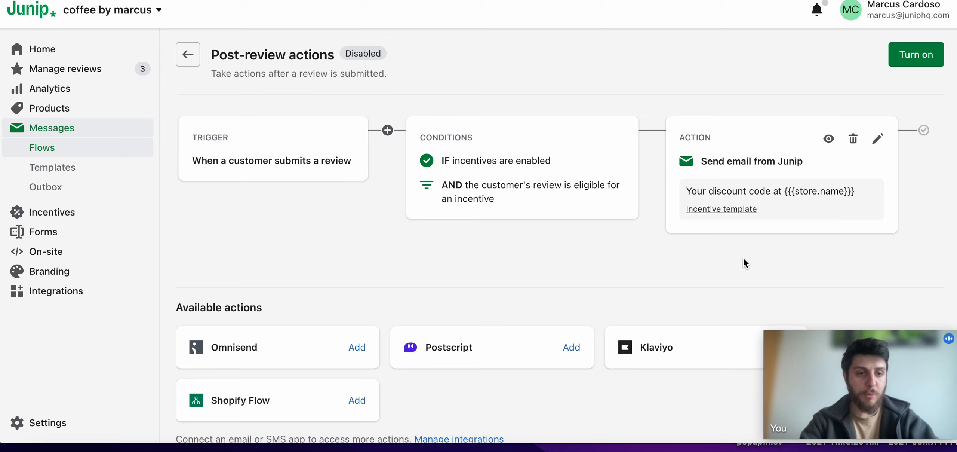
scroll(743, 259, down, 2)
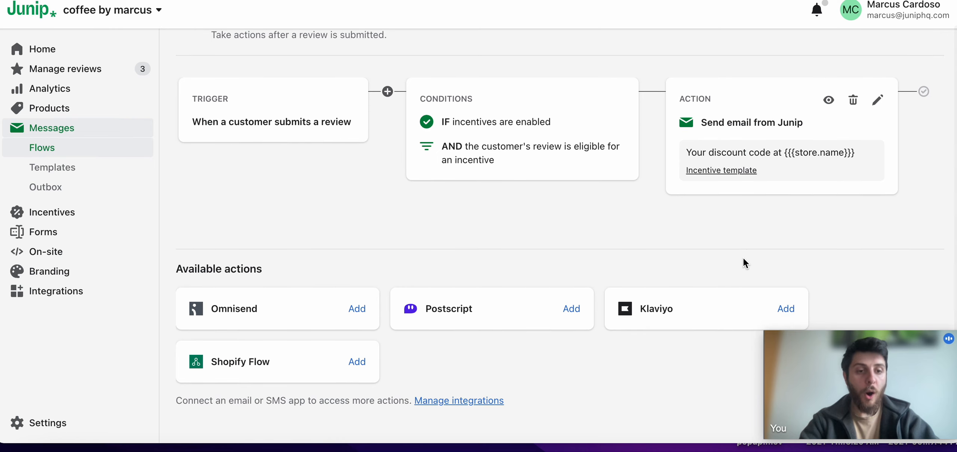
scroll(744, 262, down, 1)
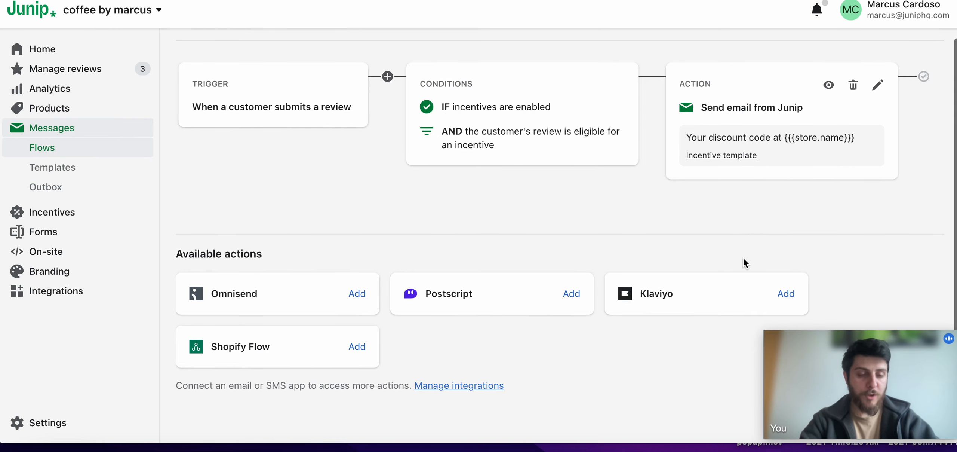
click(792, 296)
scroll(873, 271, up, 1)
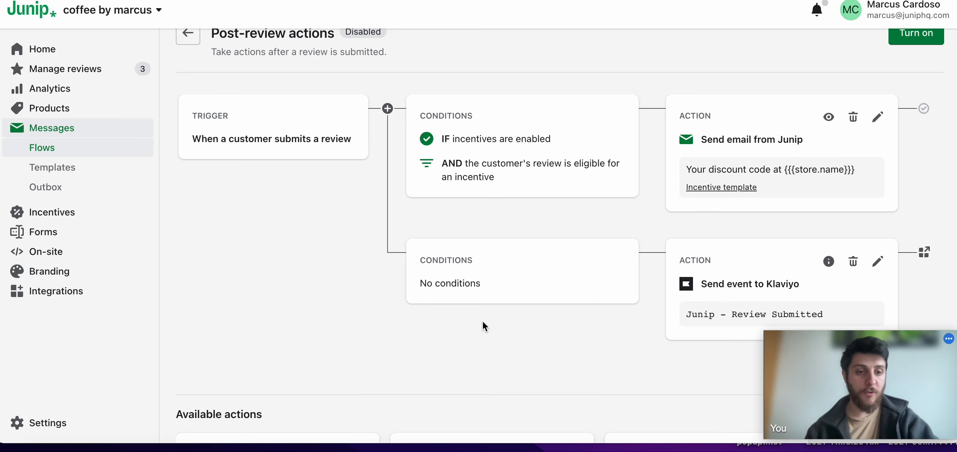
scroll(483, 322, down, 1)
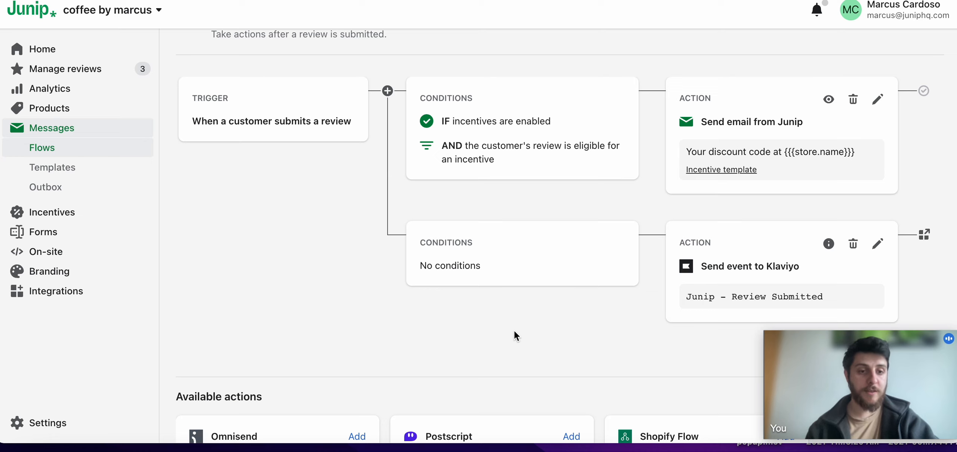
scroll(514, 330, up, 2)
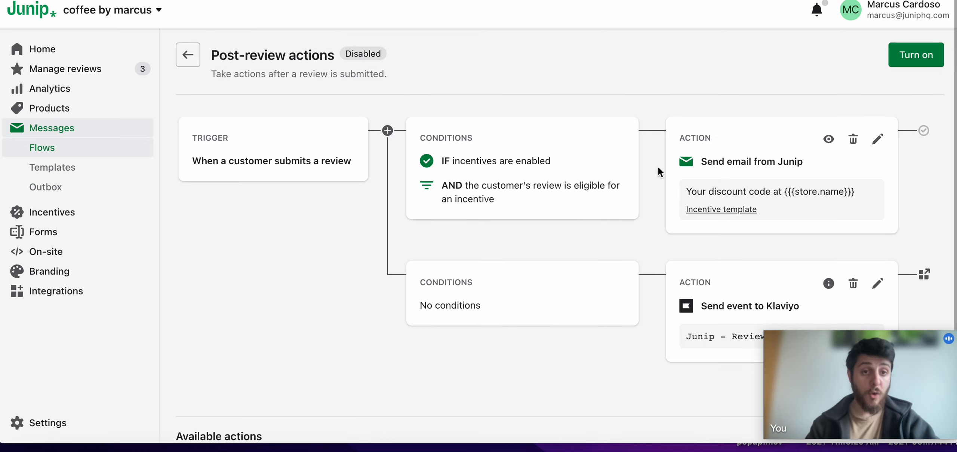
Enable the review submitted notification flow and go back to the messaging flows list
click(906, 52)
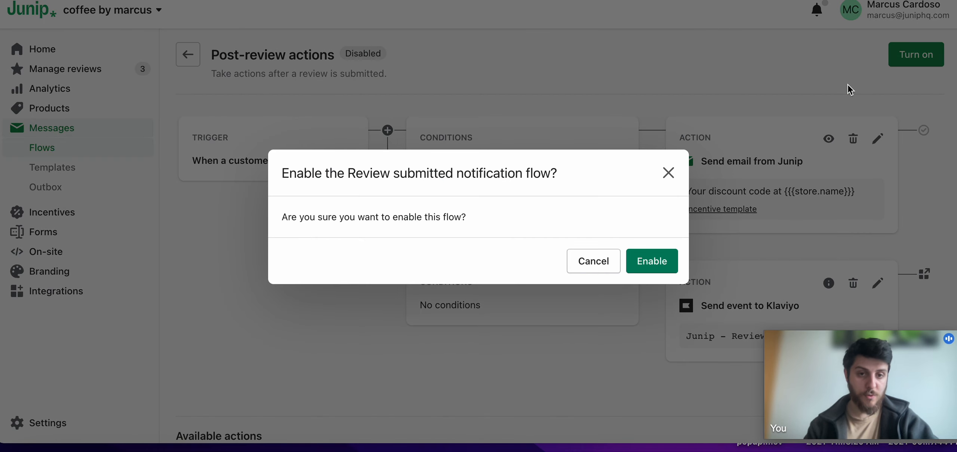
click(660, 261)
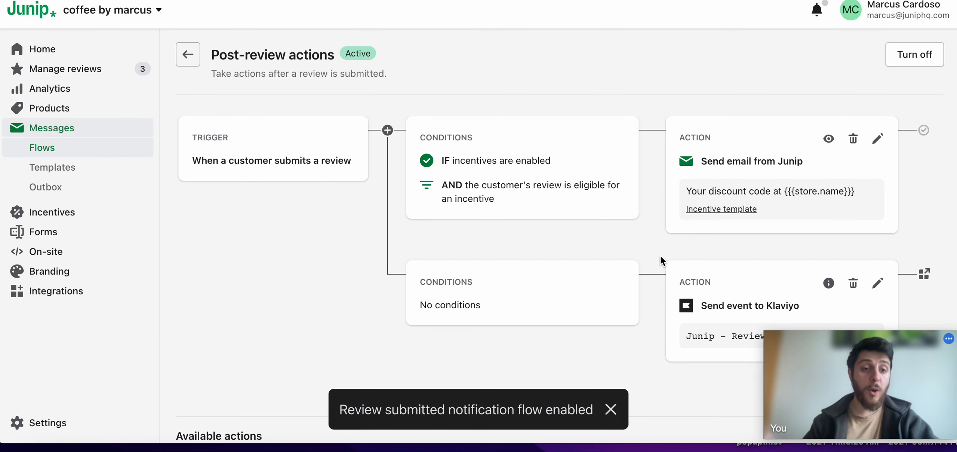
click(189, 55)
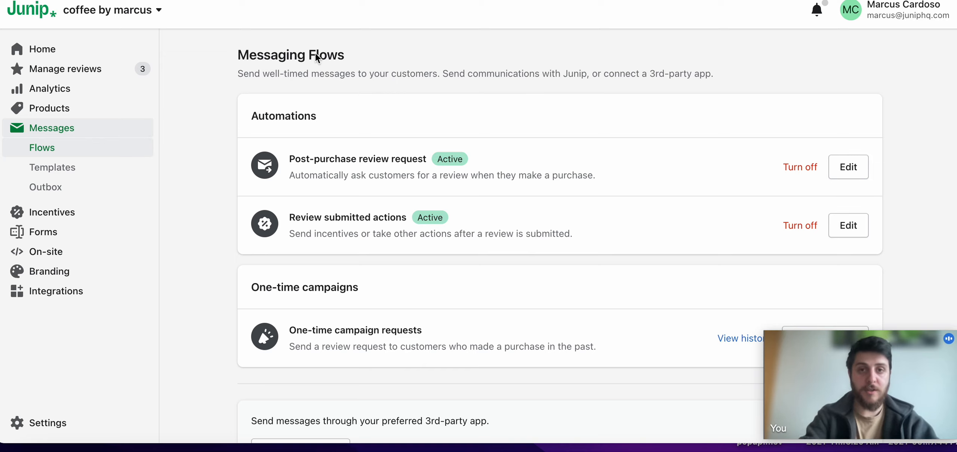
Switch to Klaviyo and create a flow from scratch named "Junip - Post purchase review request flow"
click(209, 1)
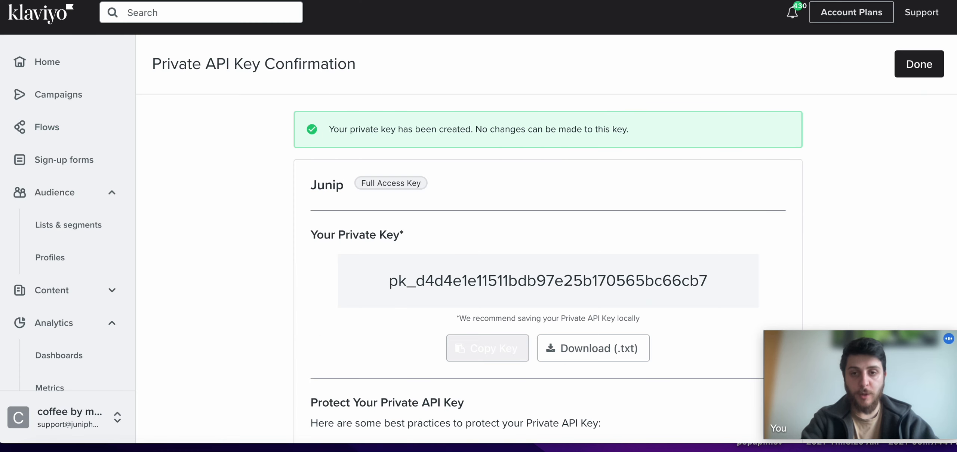
click(78, 135)
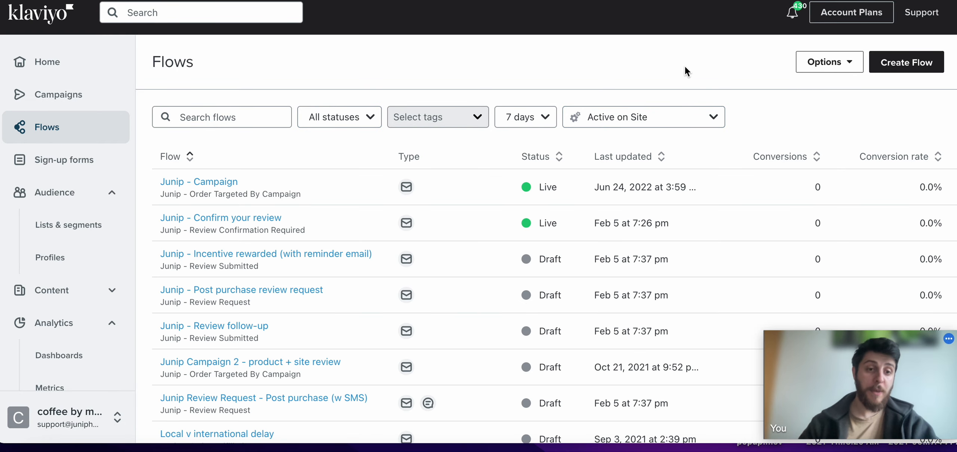
click(896, 62)
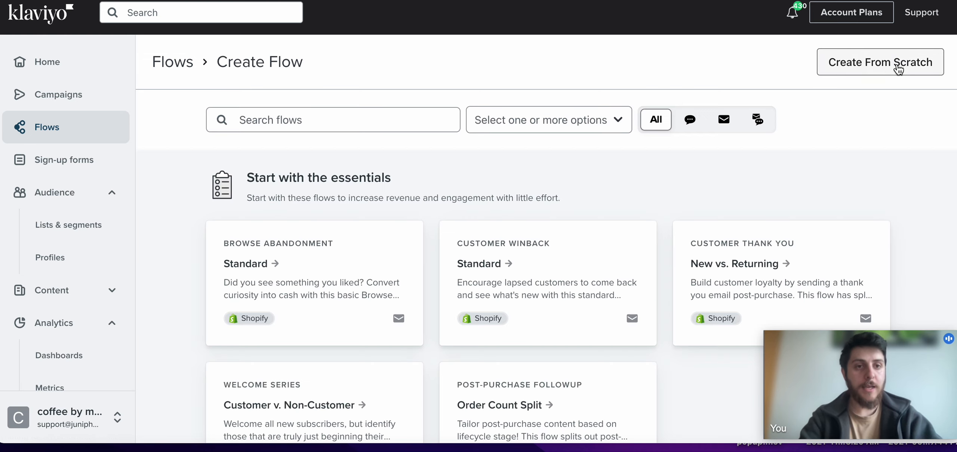
click(889, 62)
click(523, 127)
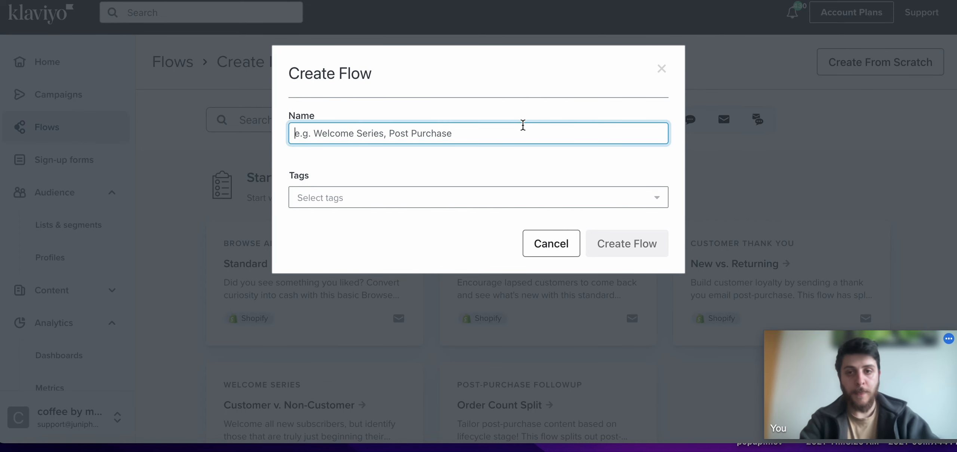
text(Junip - P)
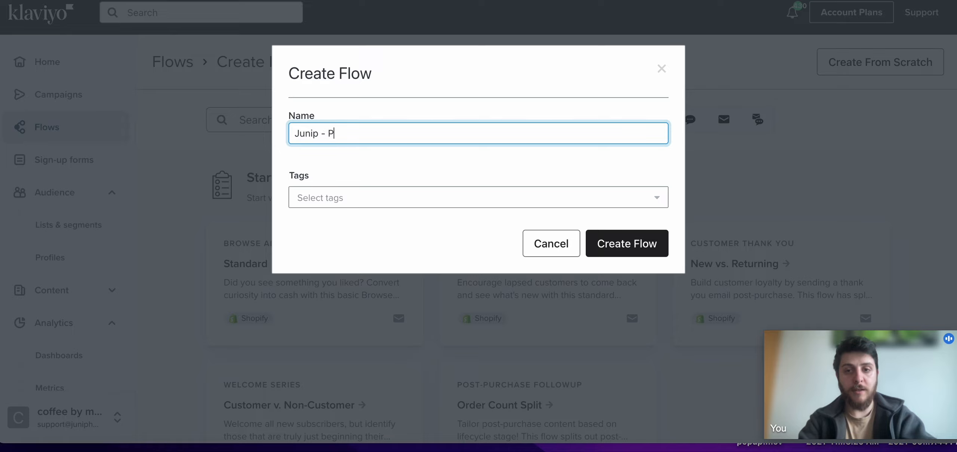
text(ost purchase)
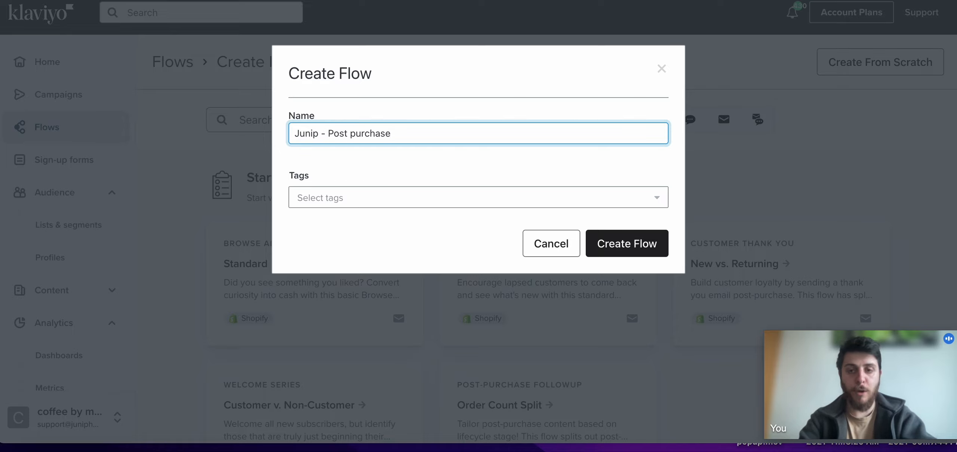
text( review reques)
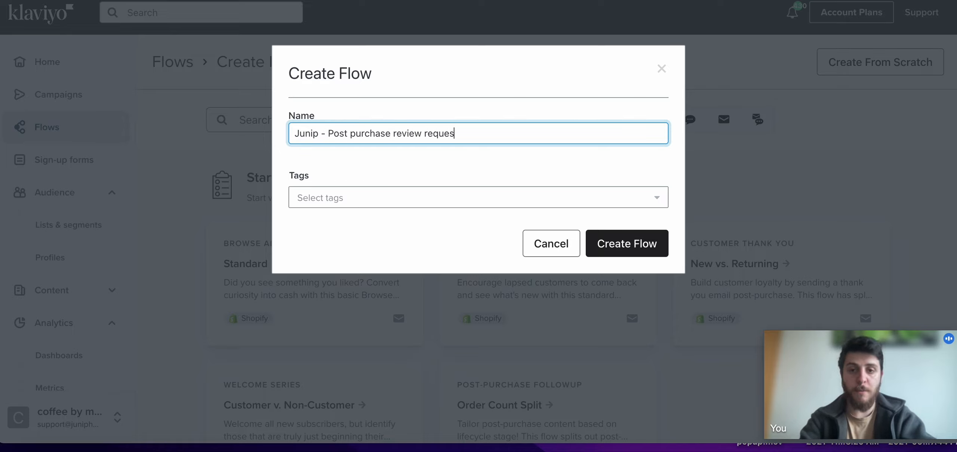
text(t flow)
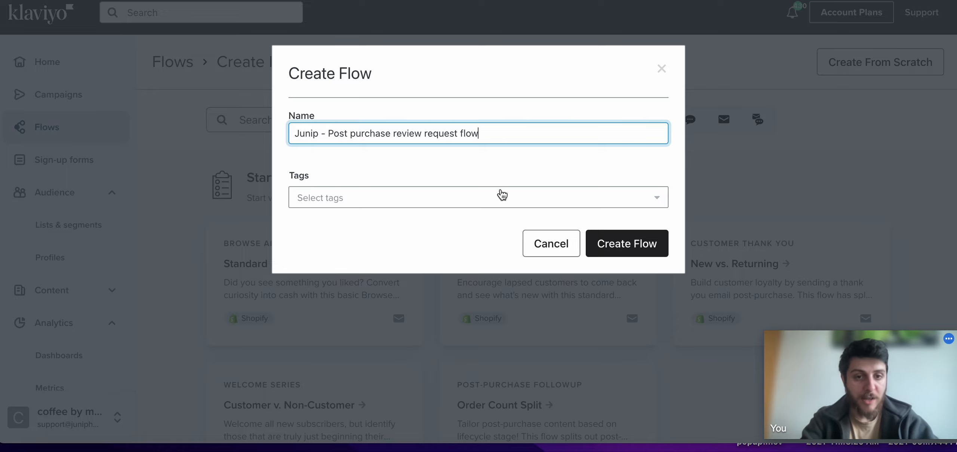
click(631, 247)
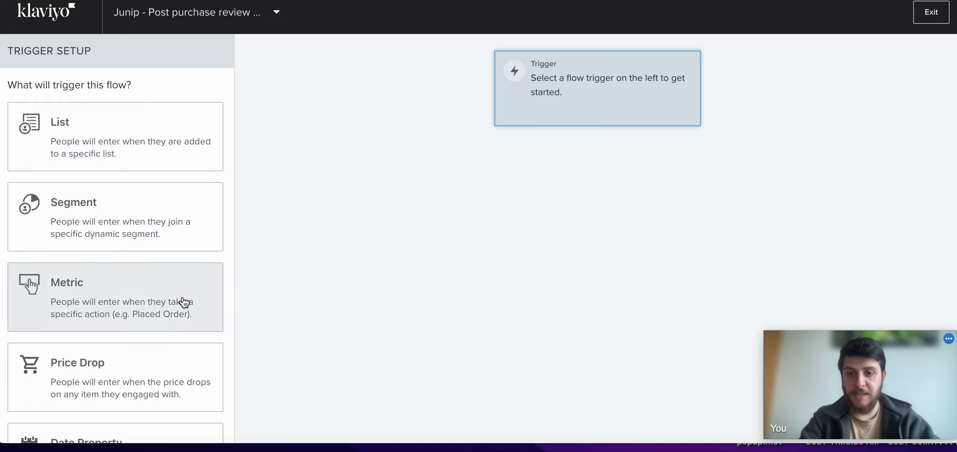
Set the flow to be triggered by the metric "Junip - Review Request"
click(183, 300)
click(118, 195)
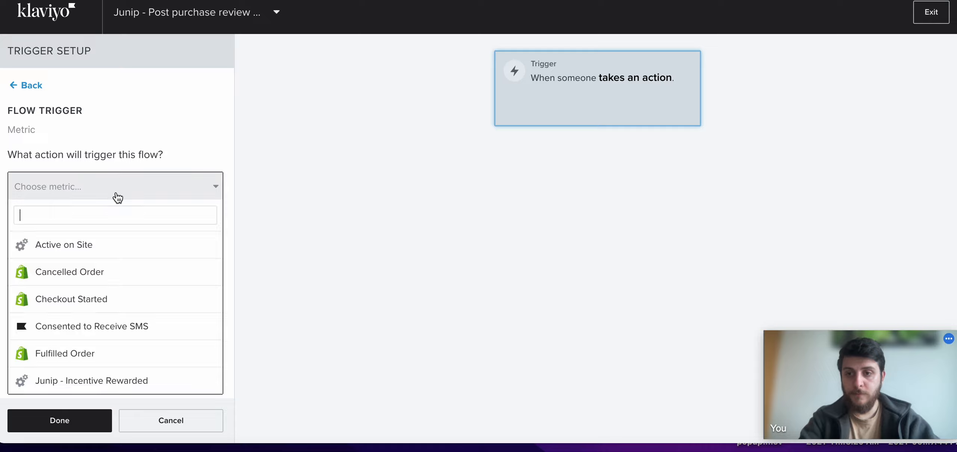
scroll(112, 282, down, 5)
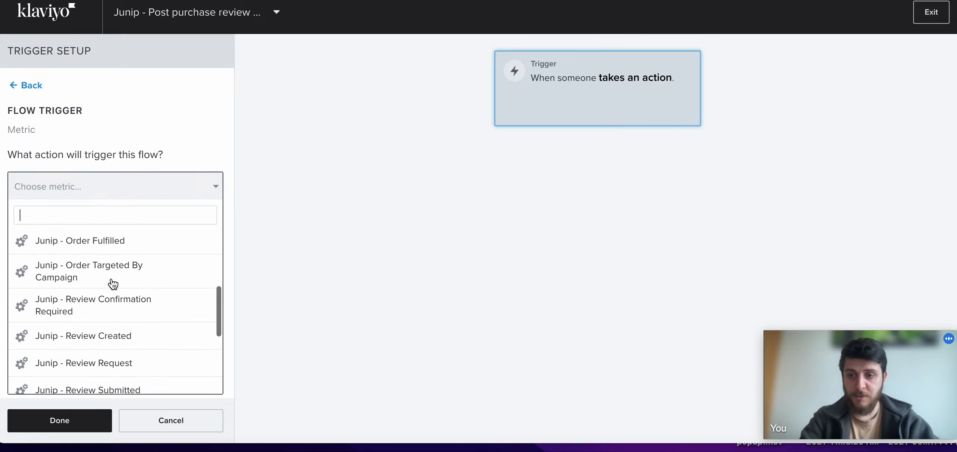
scroll(112, 284, down, 1)
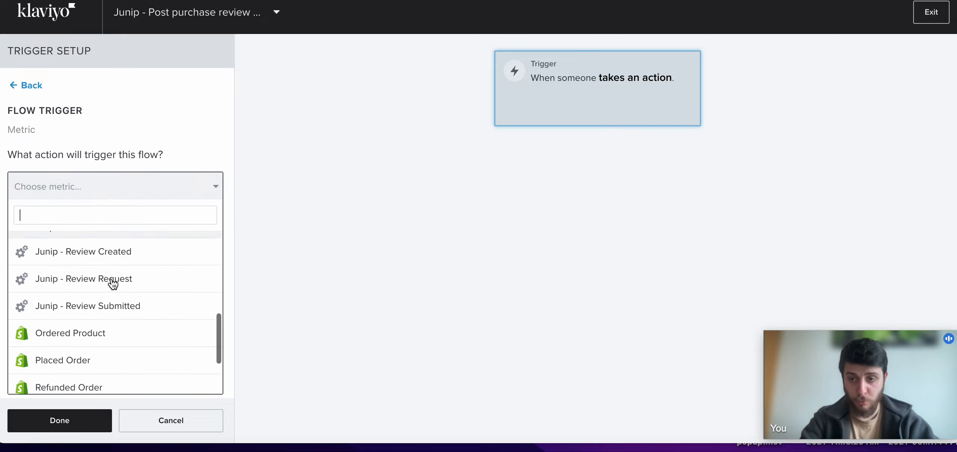
click(154, 280)
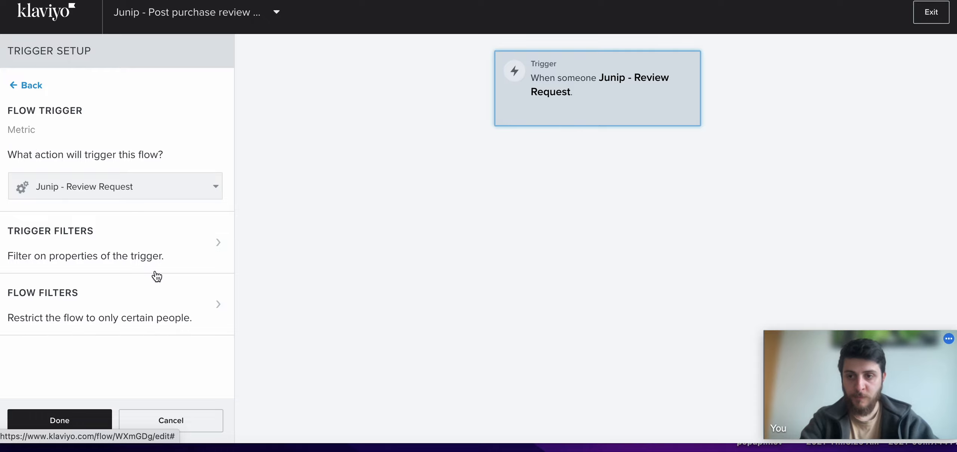
Add a Boolean trigger filter requiring that all_items_reviewed is false, and save it
click(127, 251)
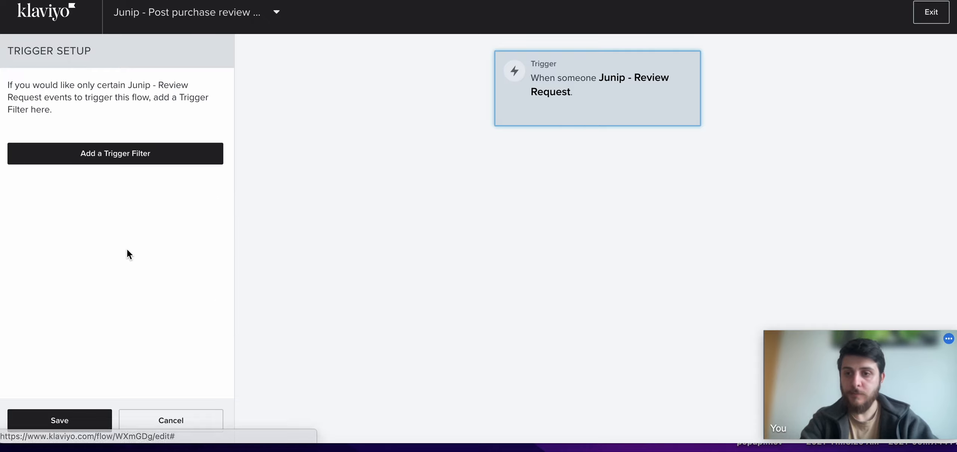
click(91, 163)
click(94, 157)
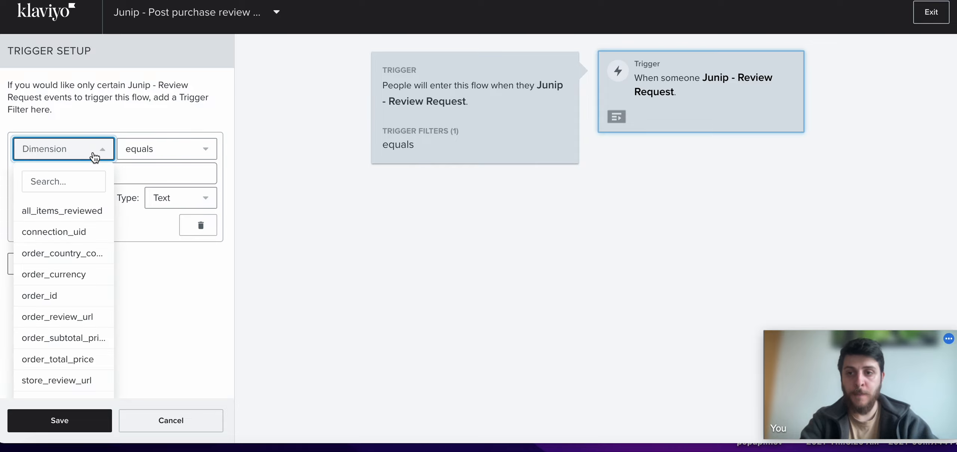
click(87, 212)
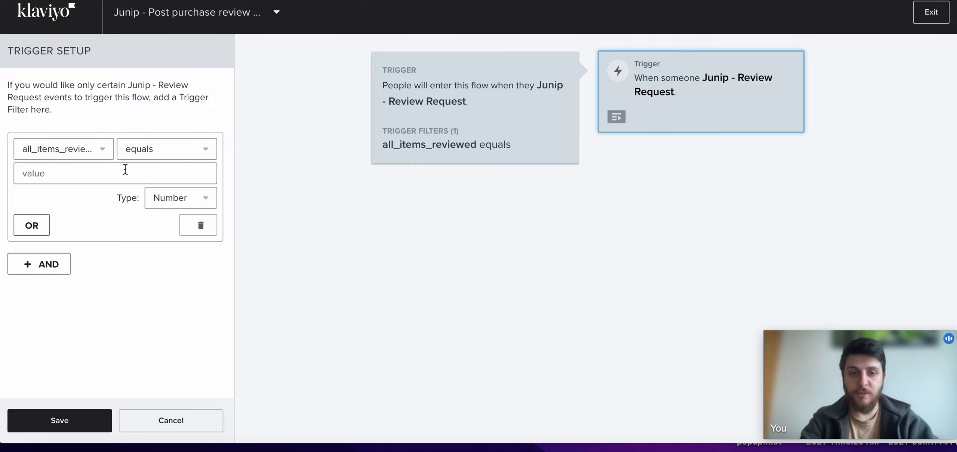
click(161, 200)
click(162, 201)
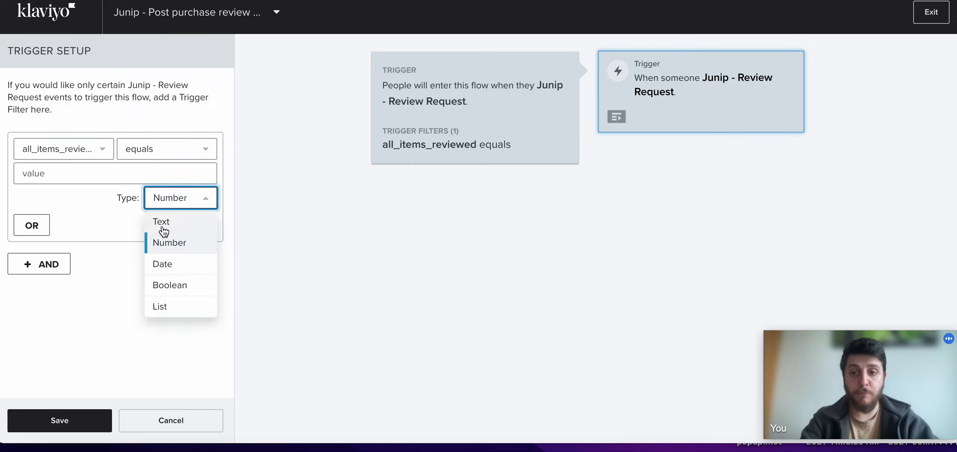
click(166, 282)
click(127, 208)
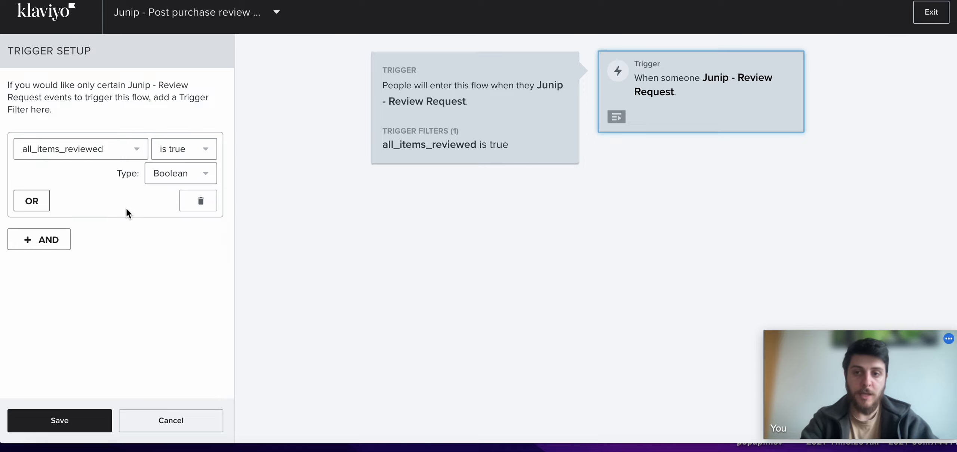
click(193, 154)
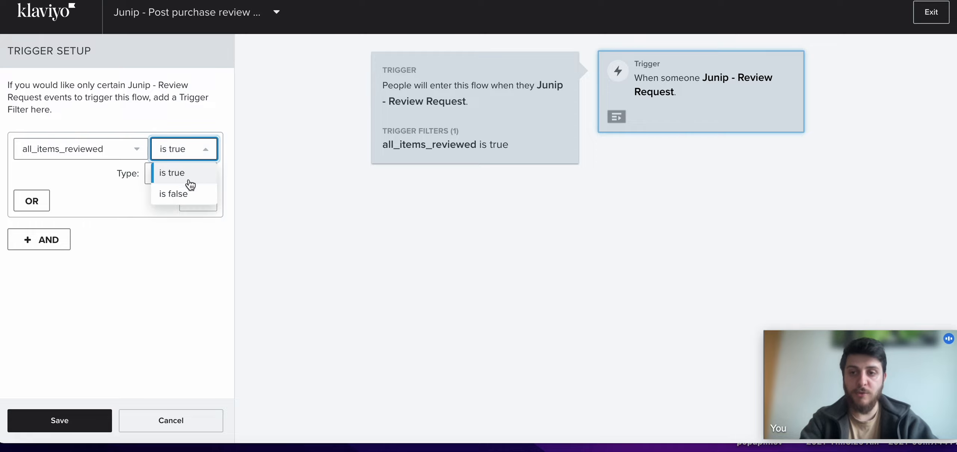
click(190, 190)
click(126, 199)
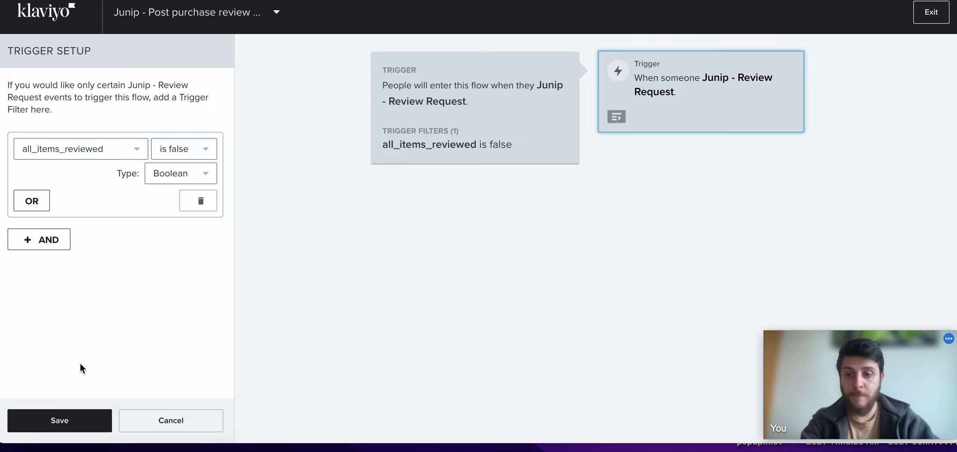
click(65, 421)
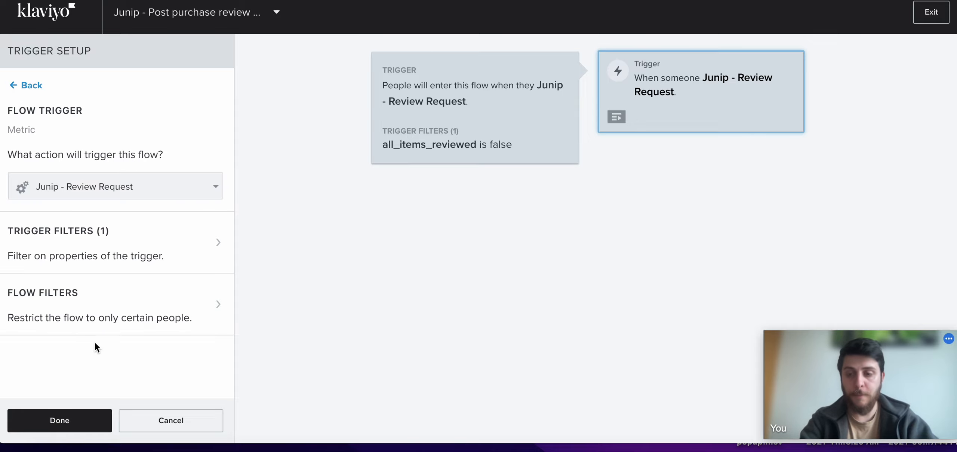
Add a flow filter on what someone has done (or not done), using the "Junip - Review Submitted" metric
click(118, 326)
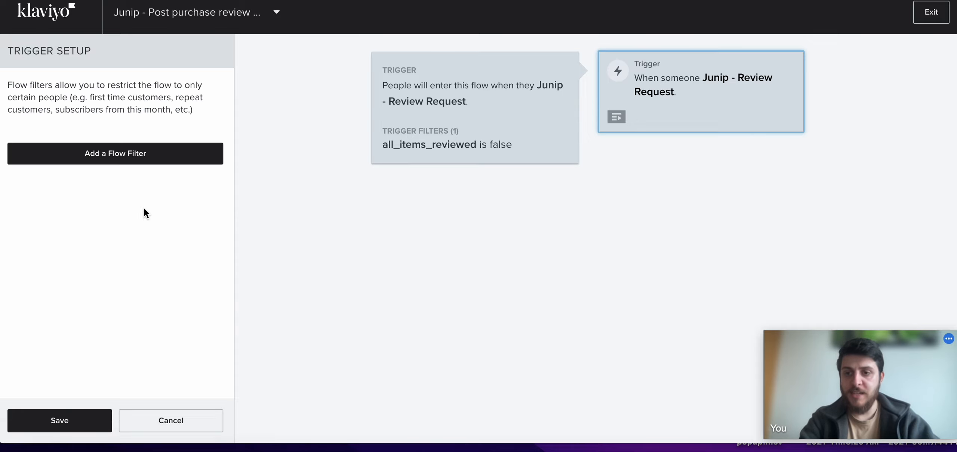
click(124, 161)
click(108, 160)
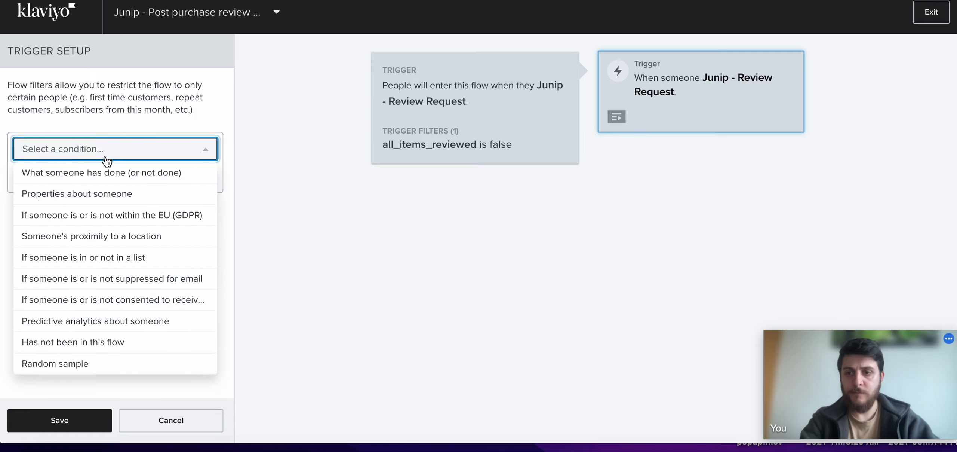
click(127, 174)
click(122, 179)
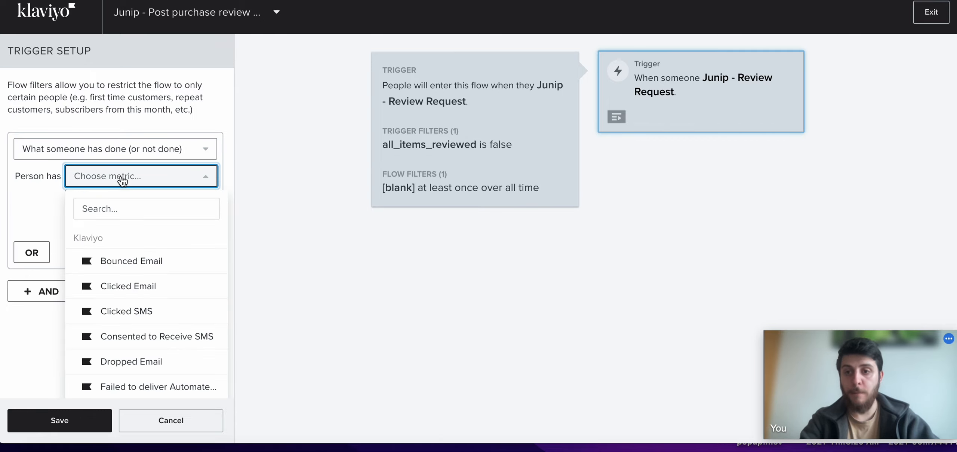
scroll(180, 350, down, 6)
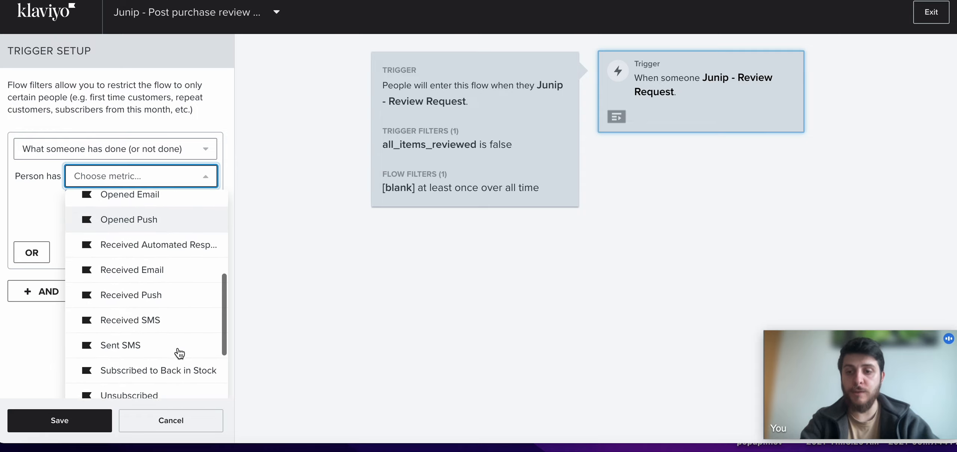
scroll(180, 353, down, 8)
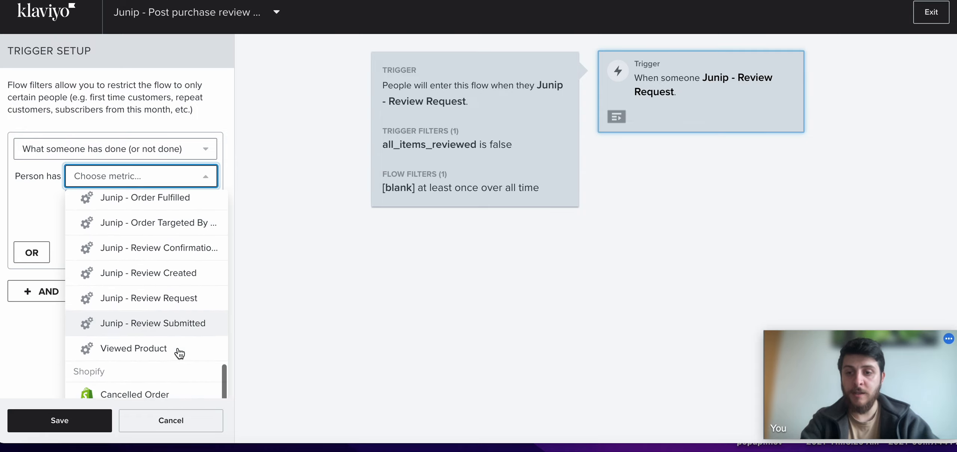
click(174, 322)
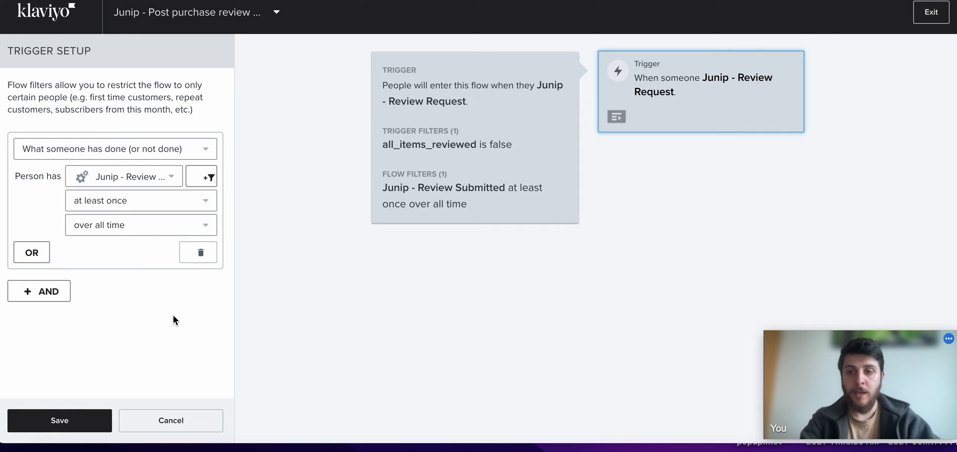
Restrict the review submitted flow filter to zero times since starting this flow, save it and finish the trigger setup
click(141, 201)
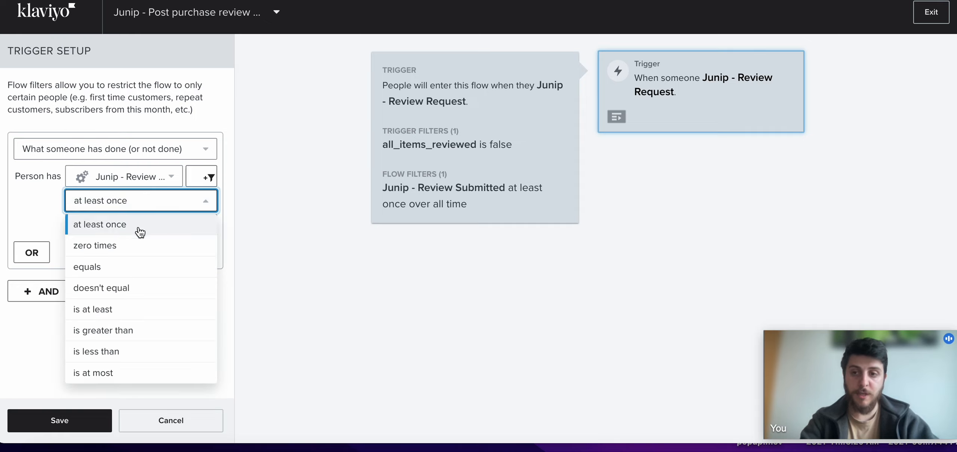
click(137, 243)
click(145, 225)
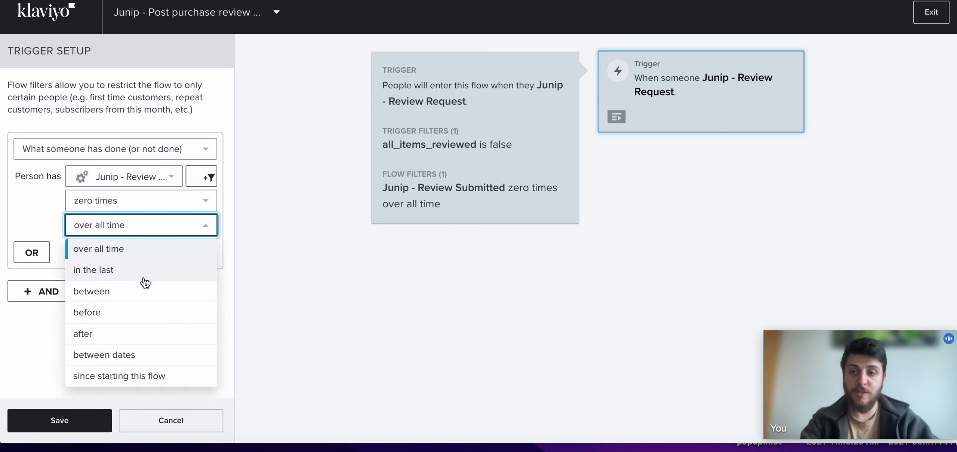
click(138, 375)
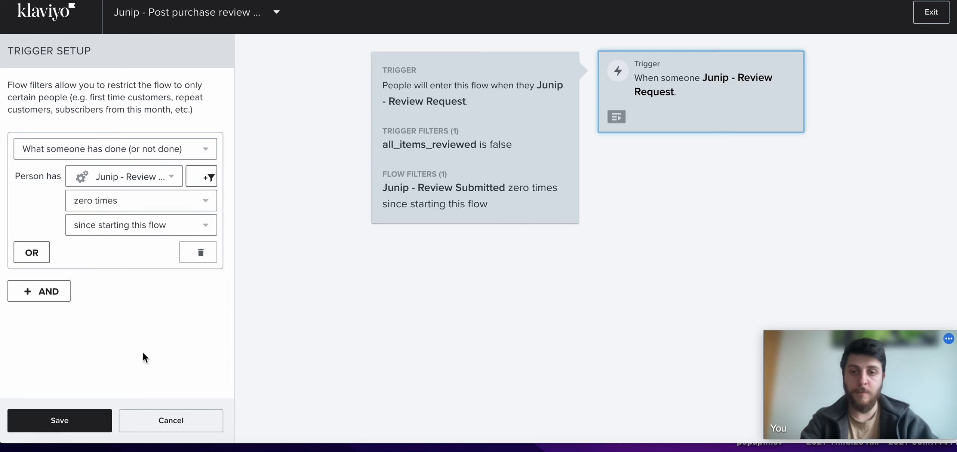
click(87, 417)
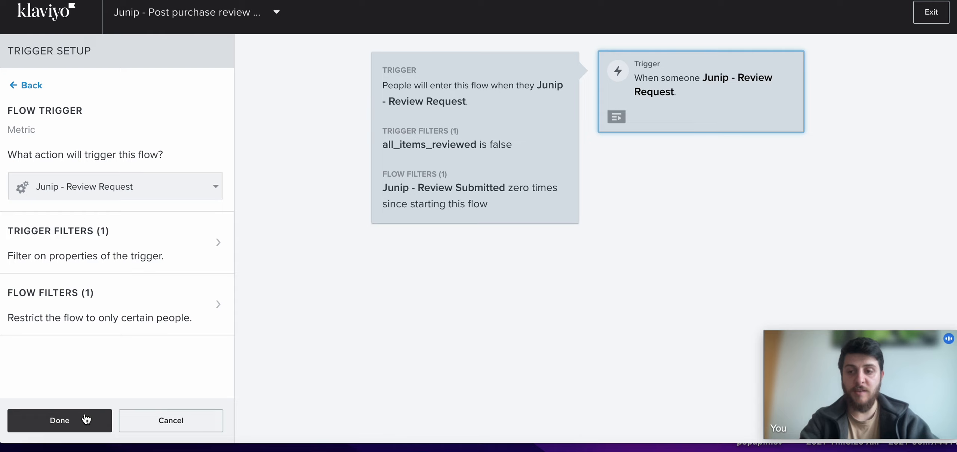
click(84, 415)
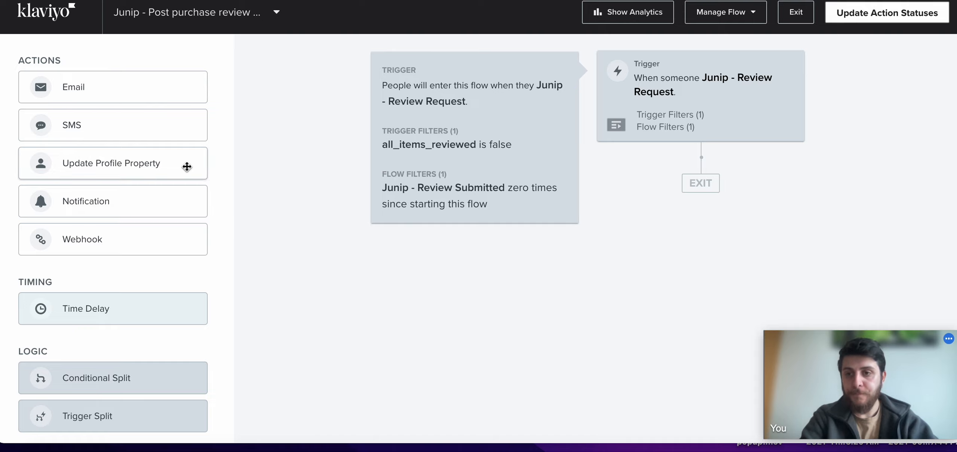
Add an email directly below the flow trigger, open it for editing and name it "Review request email 1"
drag(160, 98, 757, 192)
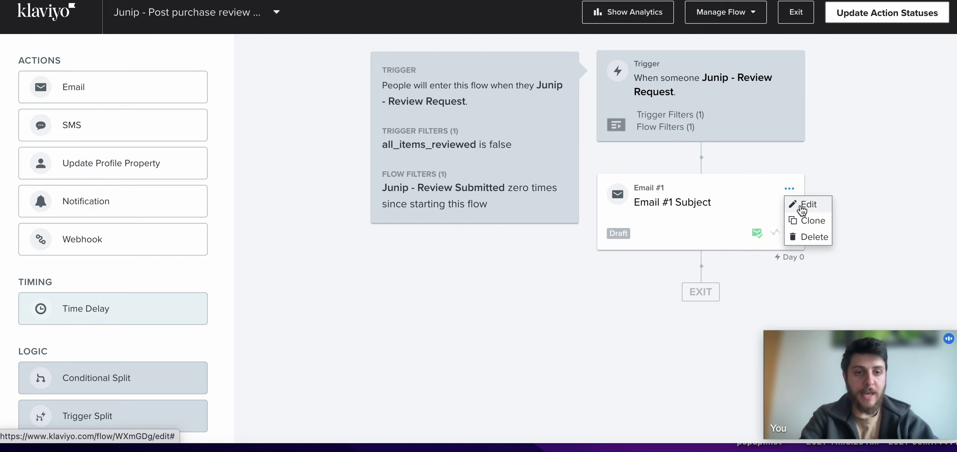
click(801, 208)
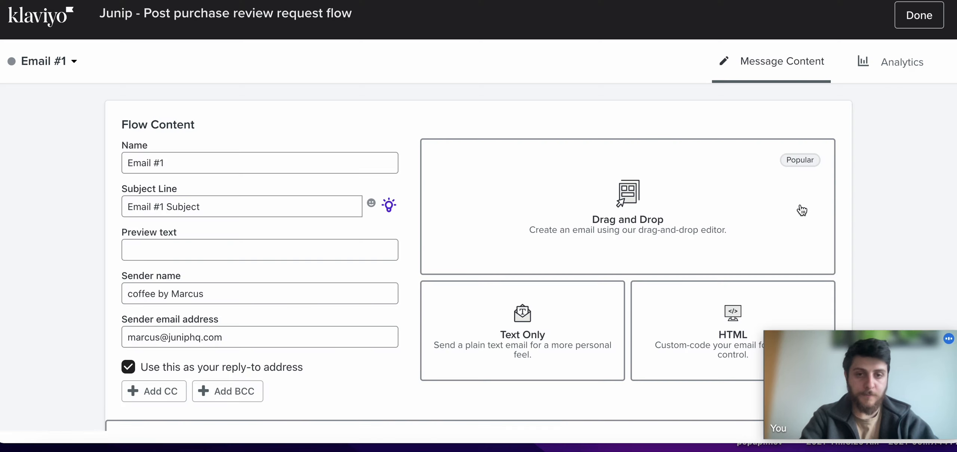
triple_click(241, 162)
text(Re)
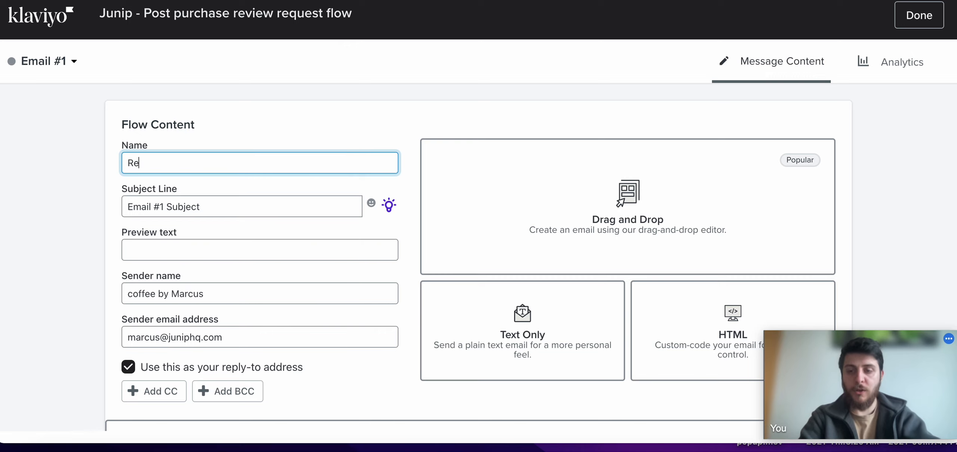
text(view request email 1)
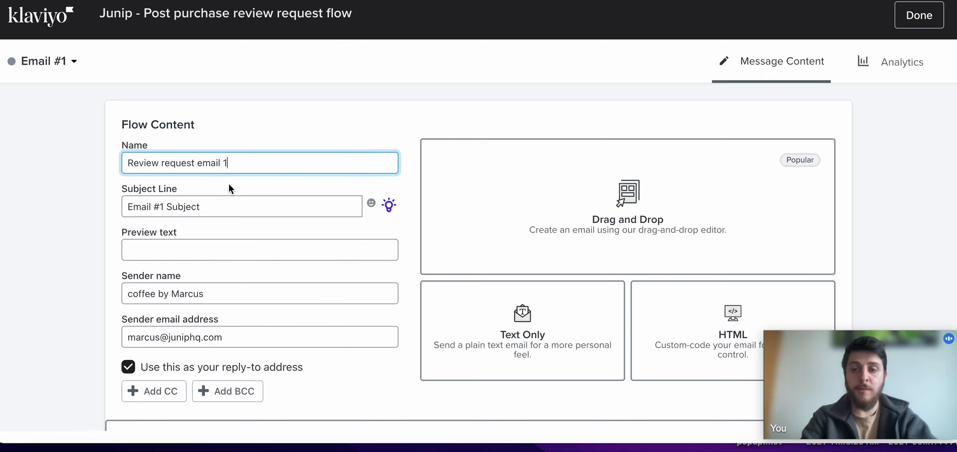
Set the email's subject line to "Don't keep it to yourself!"
click(208, 207)
triple_click(207, 207)
text(Don')
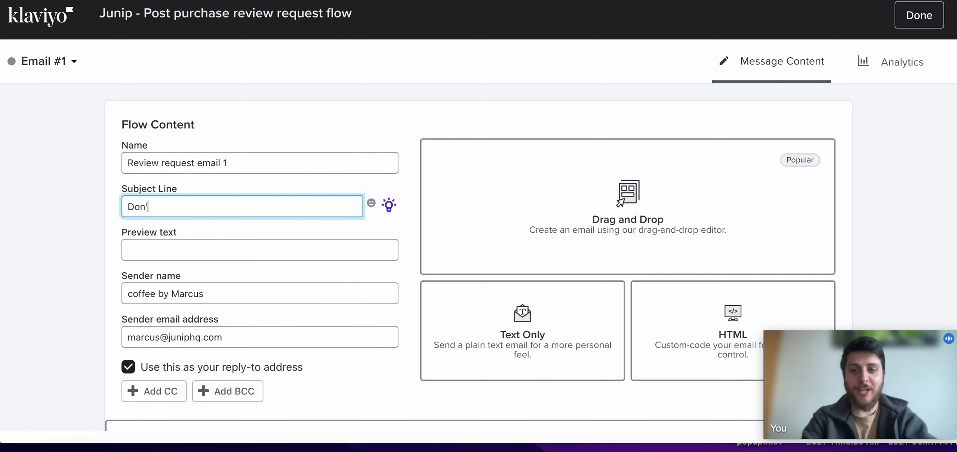
text(t k)
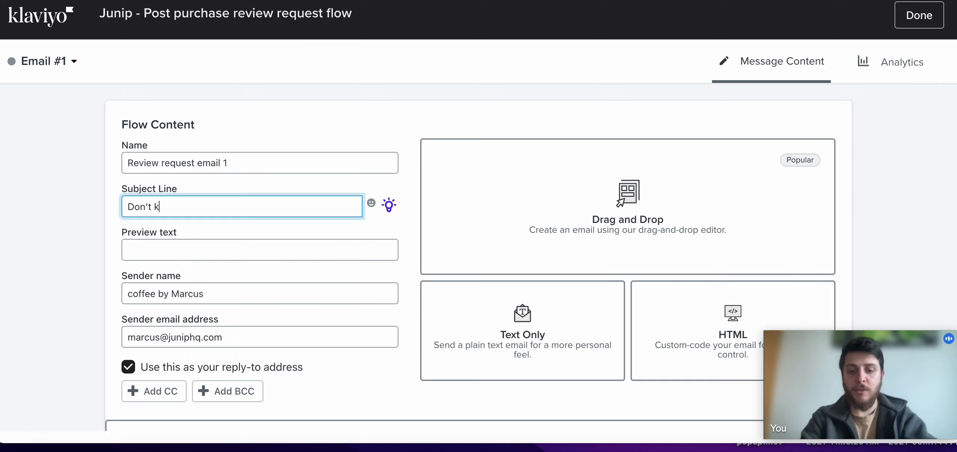
text(eep it to yourself!)
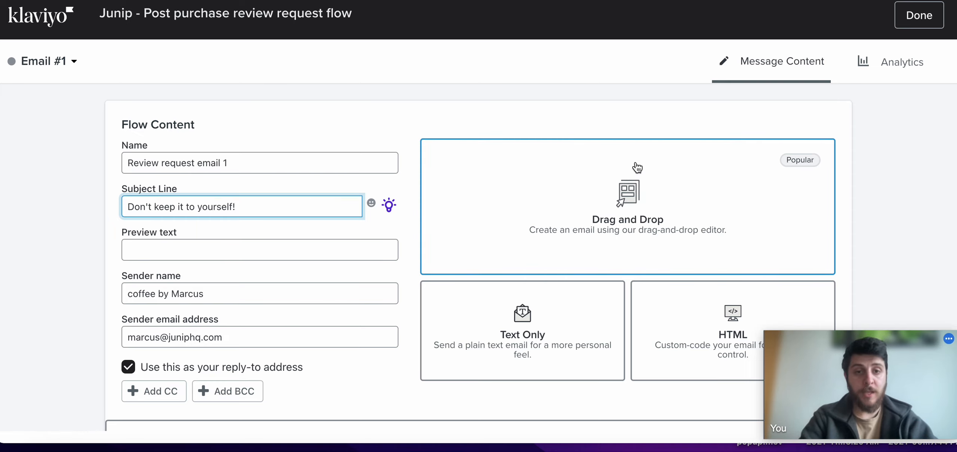
Create the email content in the drag-and-drop editor from the basic "1 Column" template
click(664, 200)
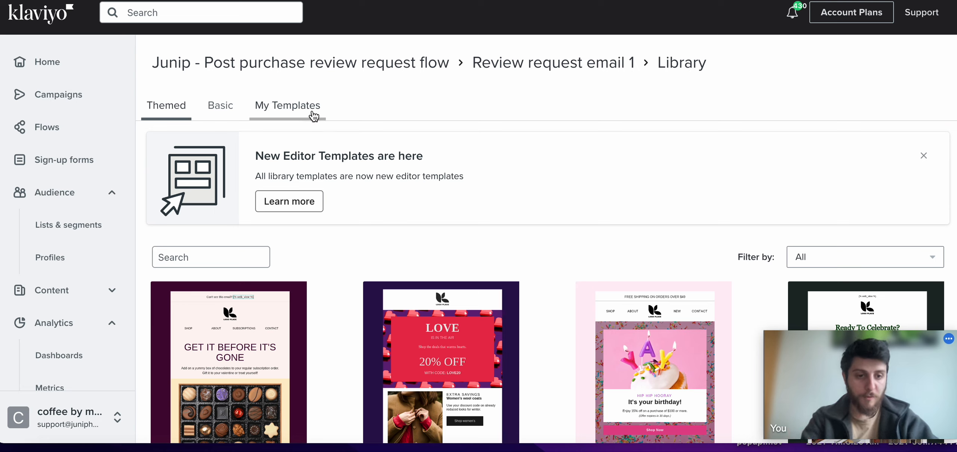
click(226, 111)
scroll(399, 175, down, 2)
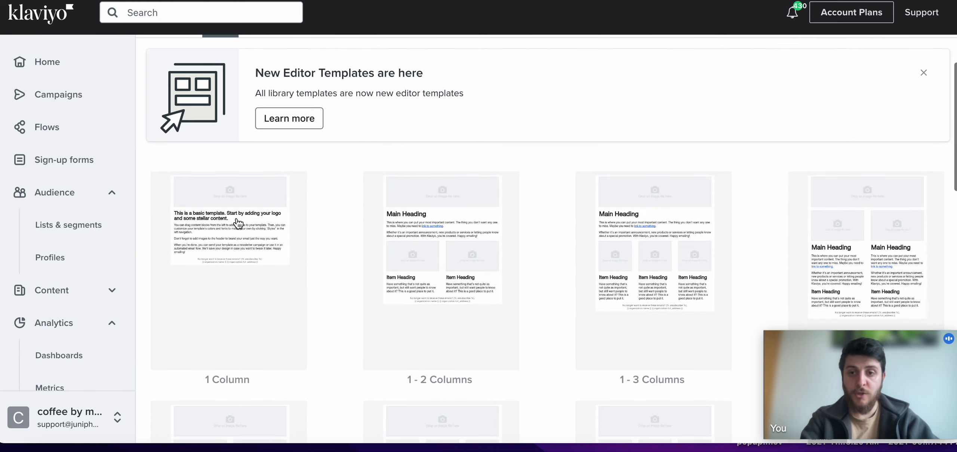
click(236, 219)
scroll(549, 222, down, 5)
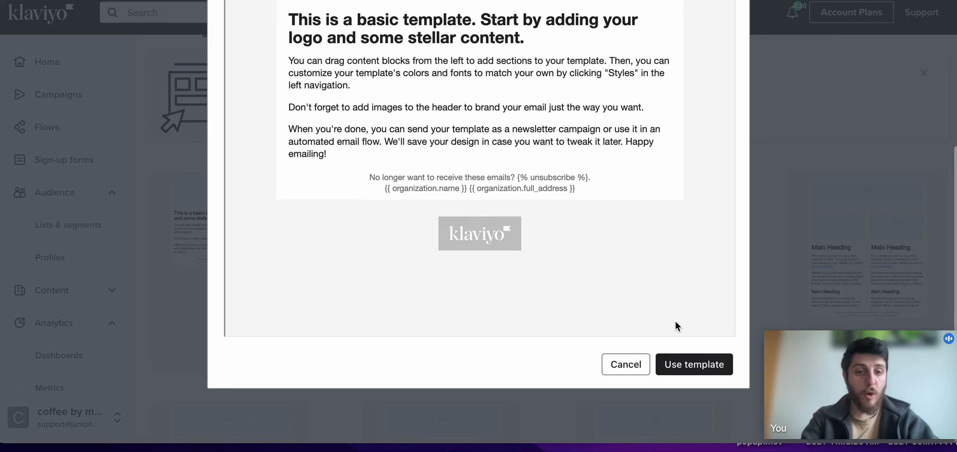
click(685, 363)
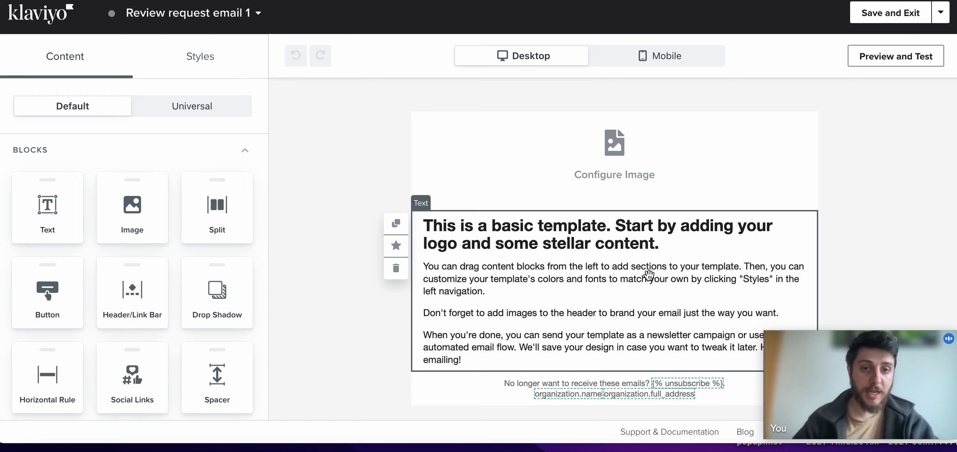
Fill the header image block with the Logo_green image from the image library
click(576, 161)
click(114, 295)
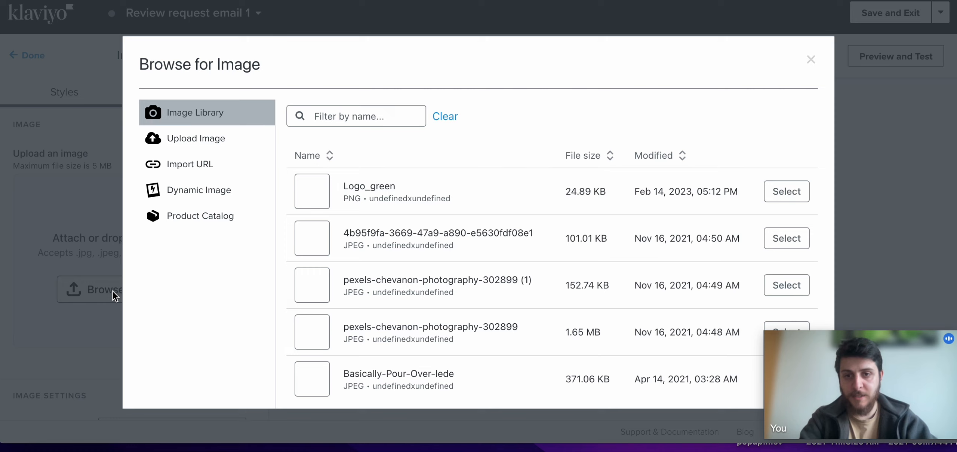
click(792, 192)
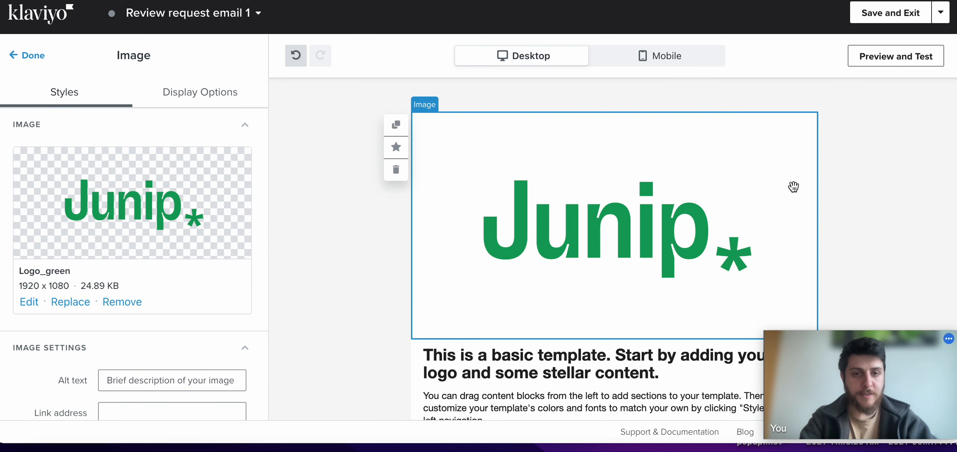
Give the logo a fixed width of 200 px, center it and finish editing the image block
scroll(180, 346, down, 3)
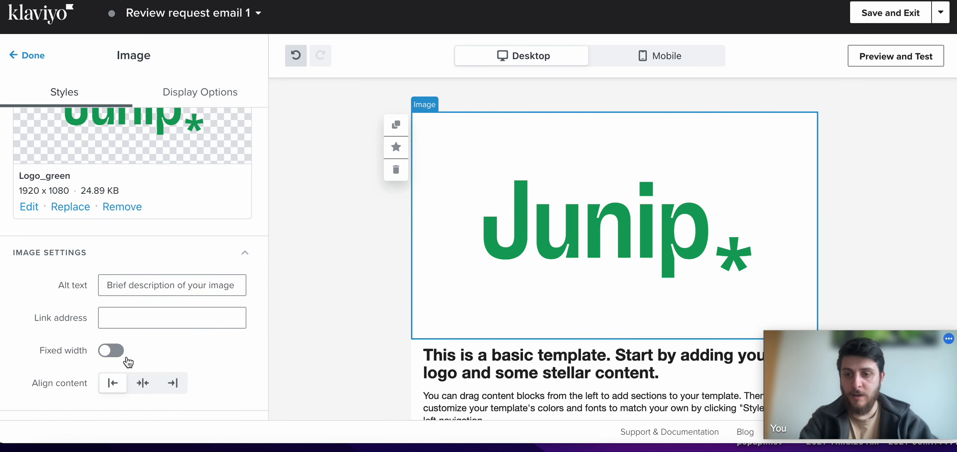
click(112, 353)
click(144, 384)
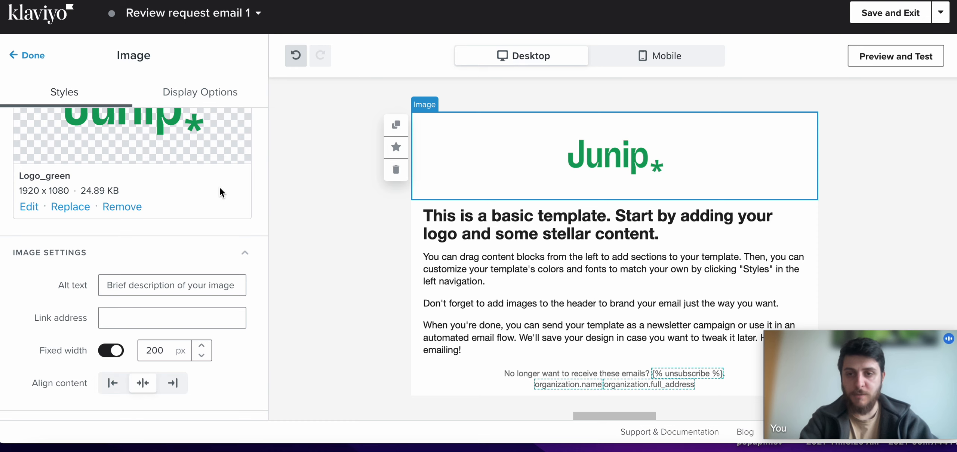
click(32, 56)
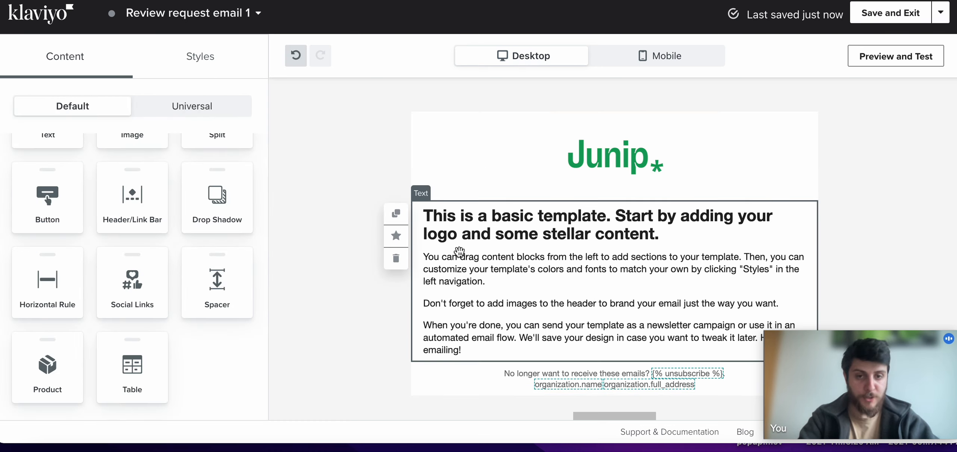
Switch to the Junip Klaviyo guide, open its review email article and copy the greeting "Hey {{ first_name|default:'there' }}!"
key(ctrl+Tab)
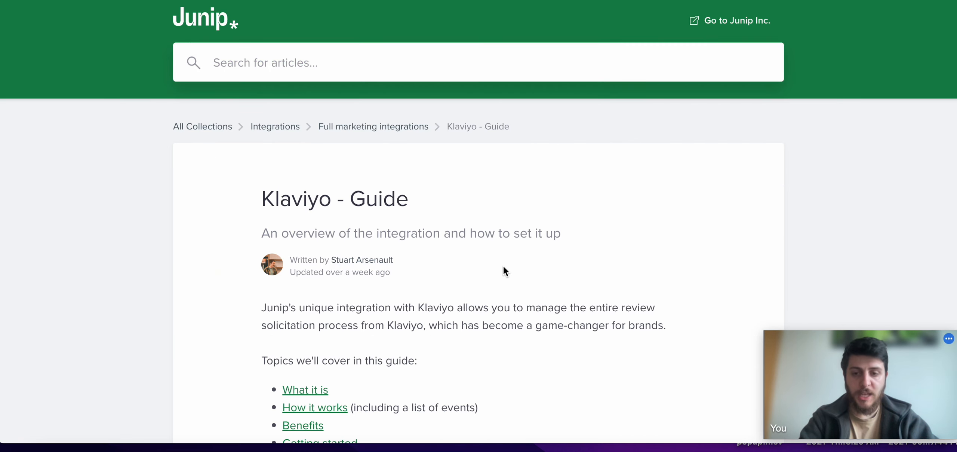
scroll(503, 267, down, 4)
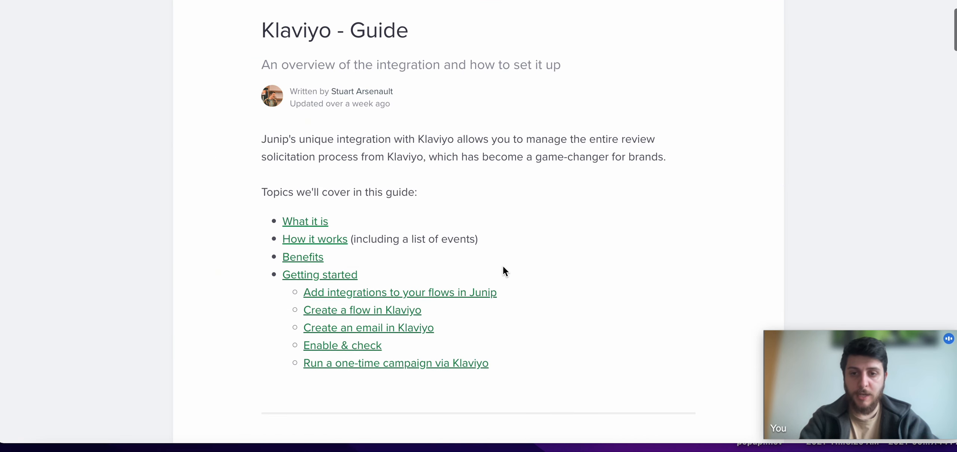
click(412, 332)
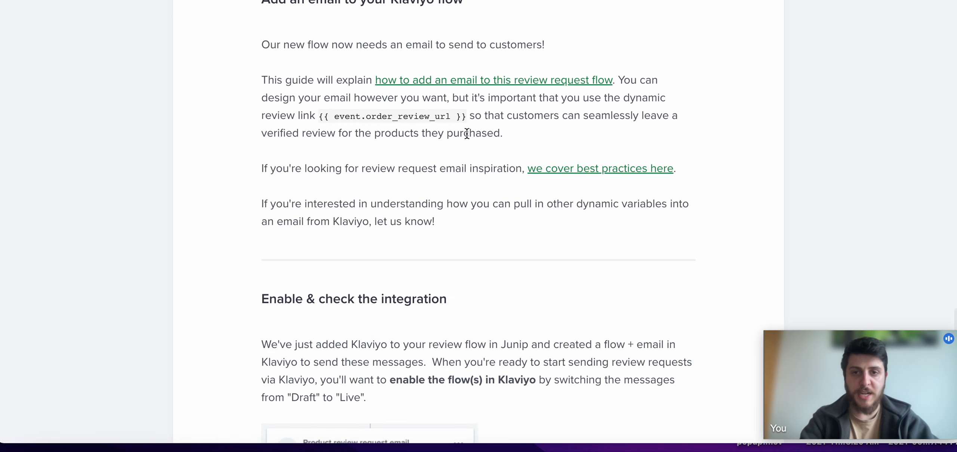
click(507, 80)
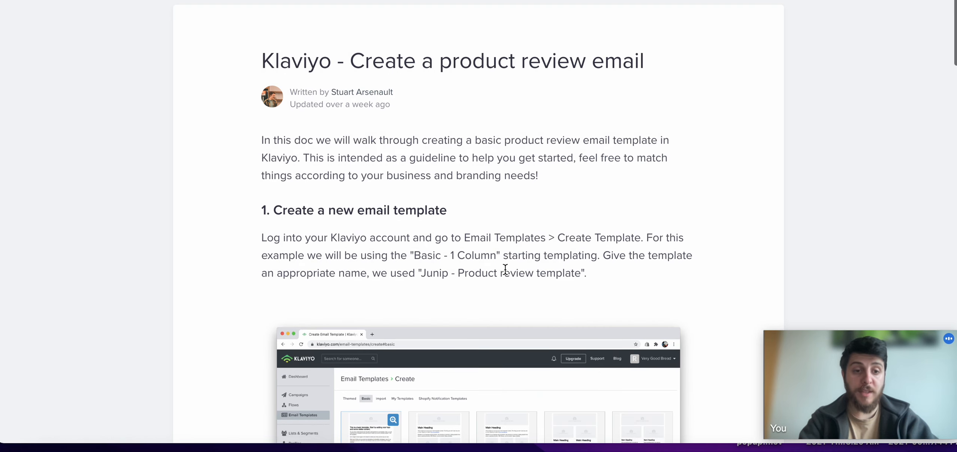
scroll(506, 269, down, 14)
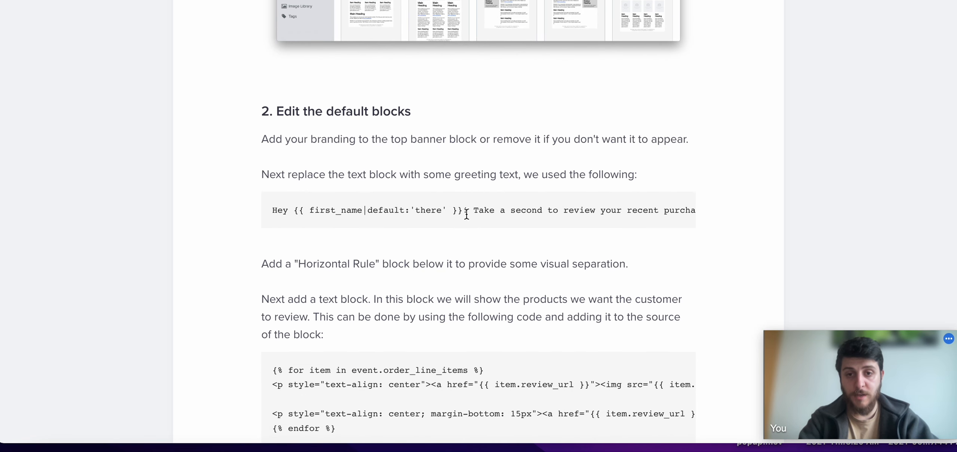
drag(468, 214, 273, 214)
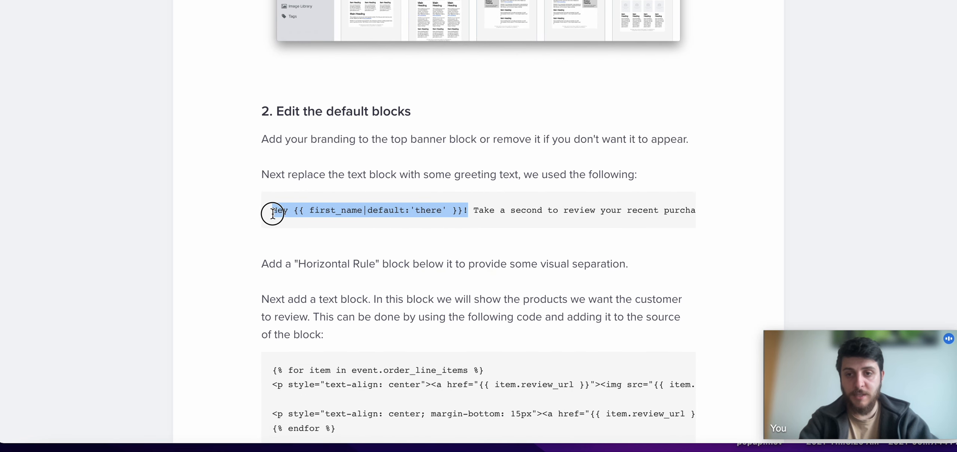
Back in the Klaviyo email, replace the text block's heading with "Hey {{ first_name|default:'there' }}!", matching the existing style
key(super+Tab)
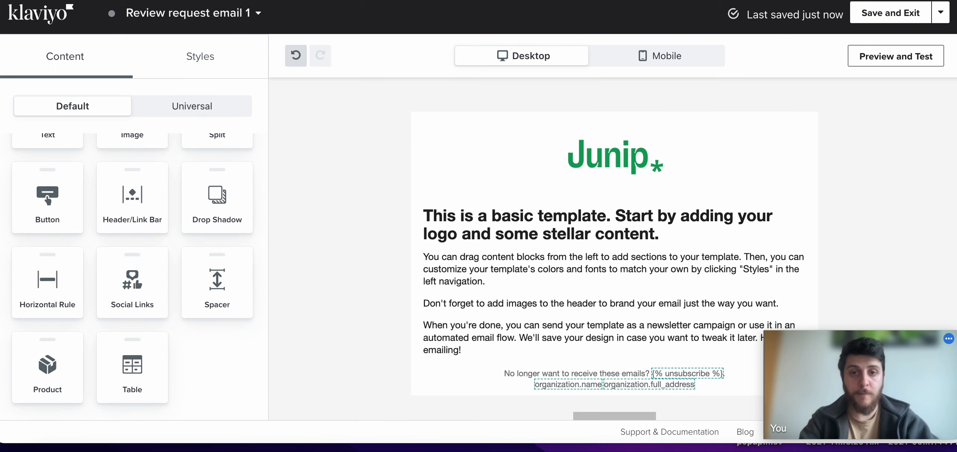
click(486, 221)
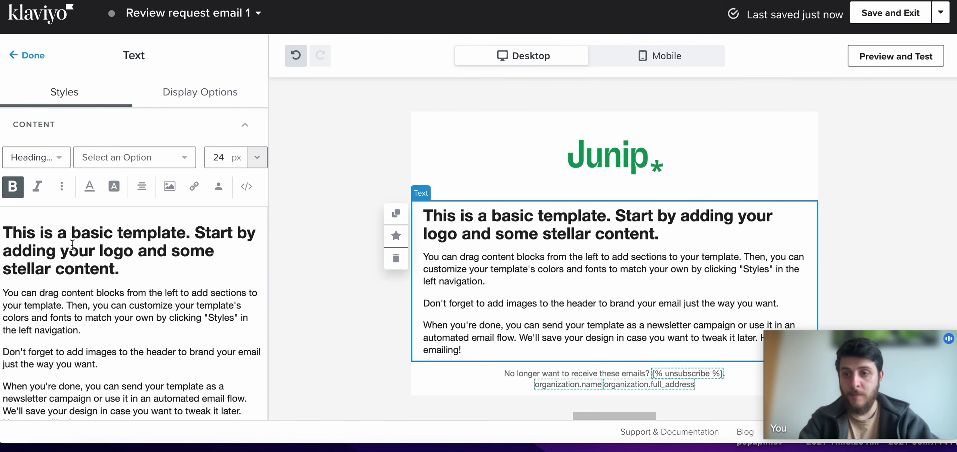
right_click(6, 237)
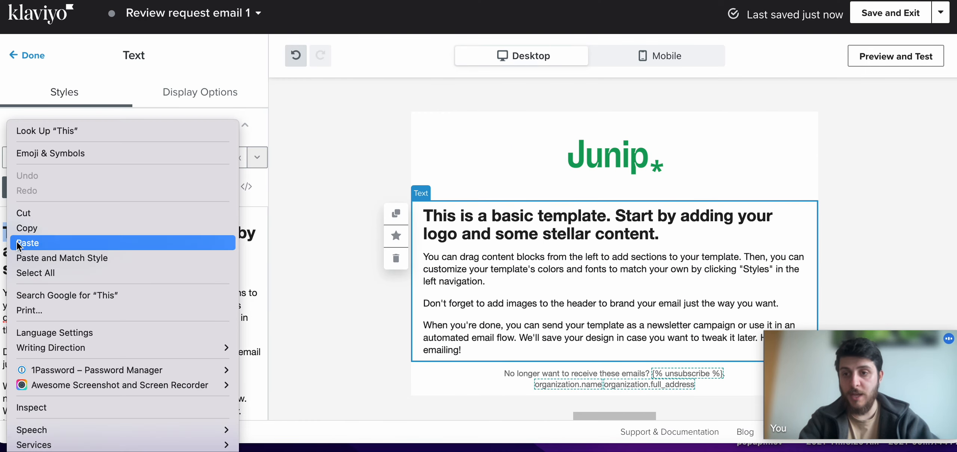
click(60, 258)
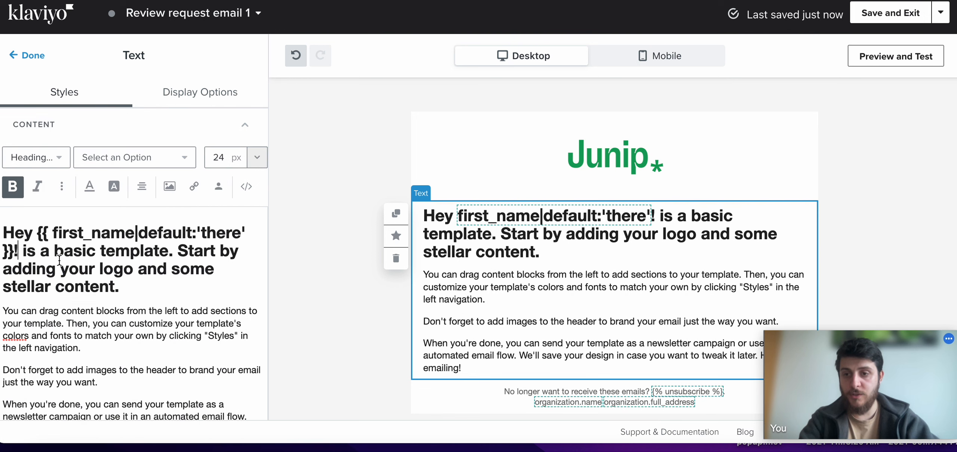
drag(22, 253, 120, 286)
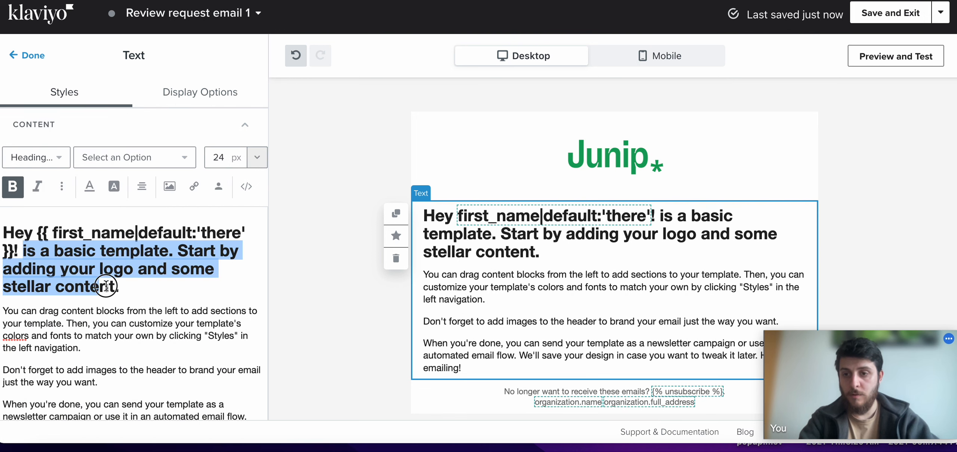
key(BackSpace)
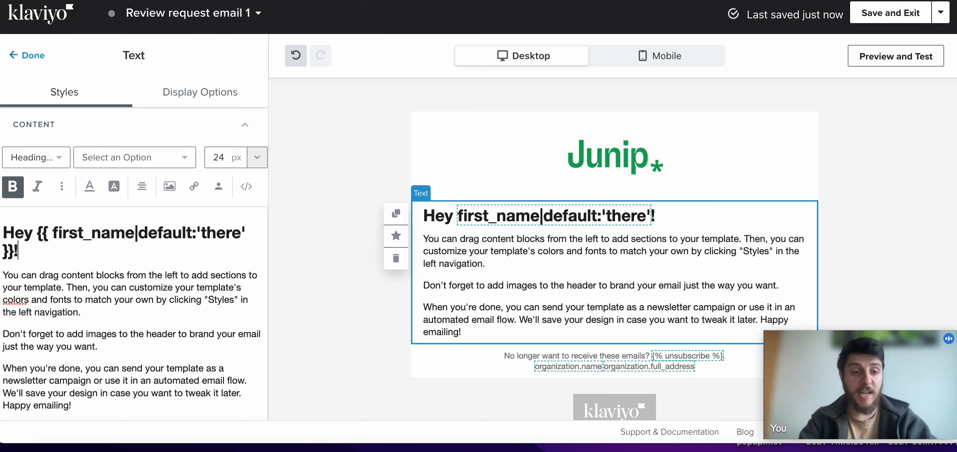
Replace the text block's body paragraphs with "Take a second to review your recent purchase." copied from the Junip article
scroll(167, 308, down, 2)
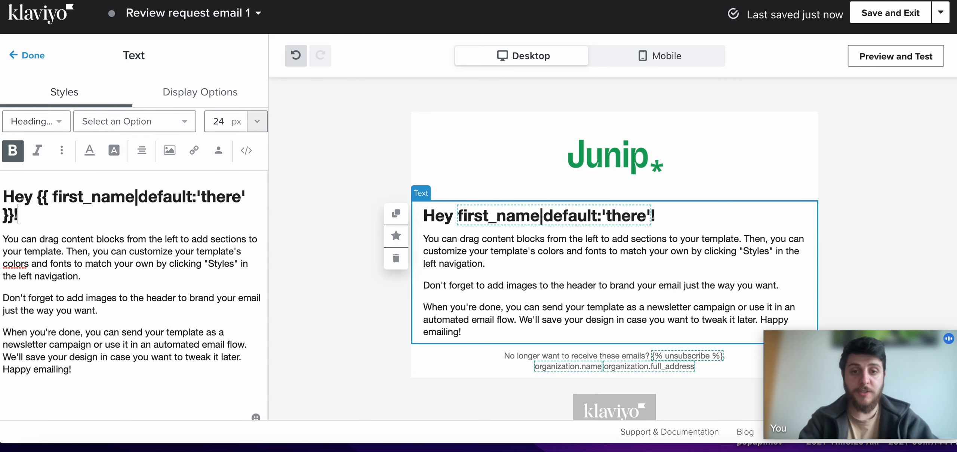
click(557, 1)
drag(473, 210, 705, 211)
key(super+c)
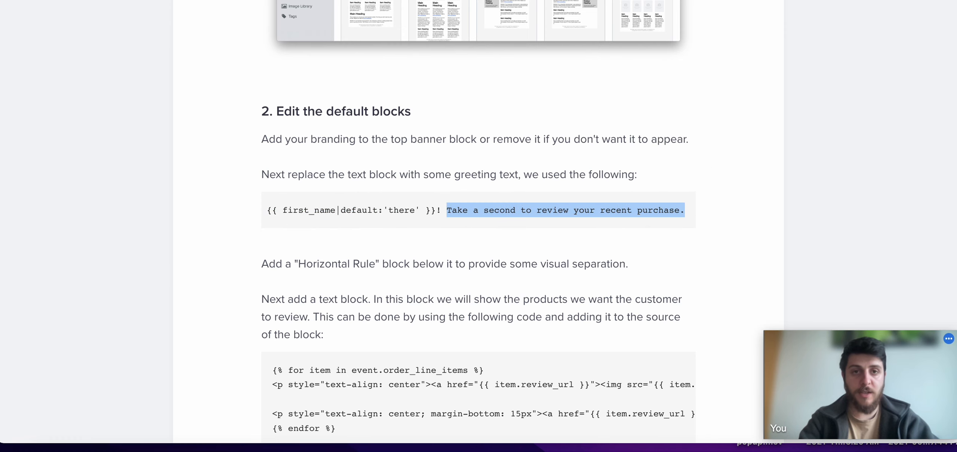
click(411, 0)
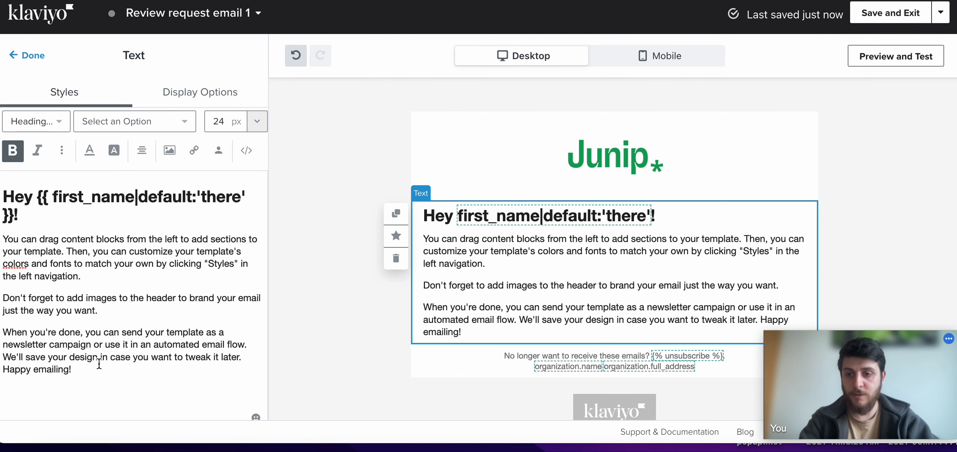
drag(88, 369, 15, 243)
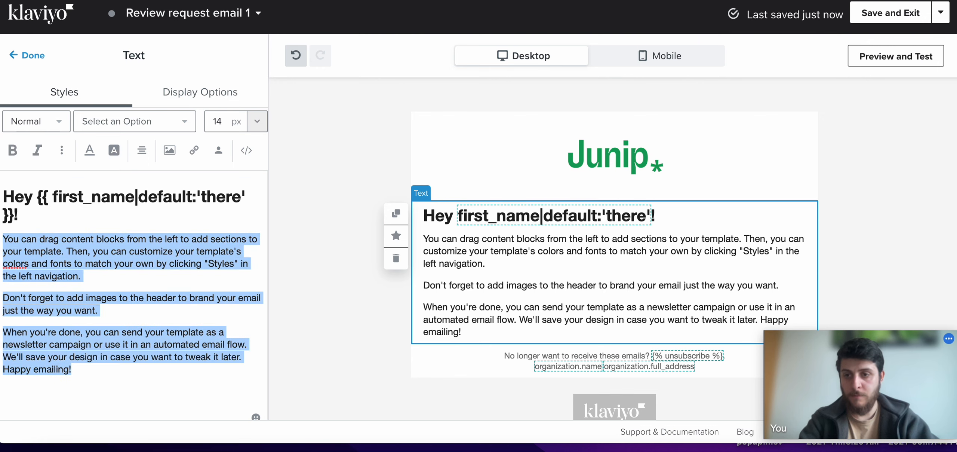
right_click(16, 243)
click(45, 247)
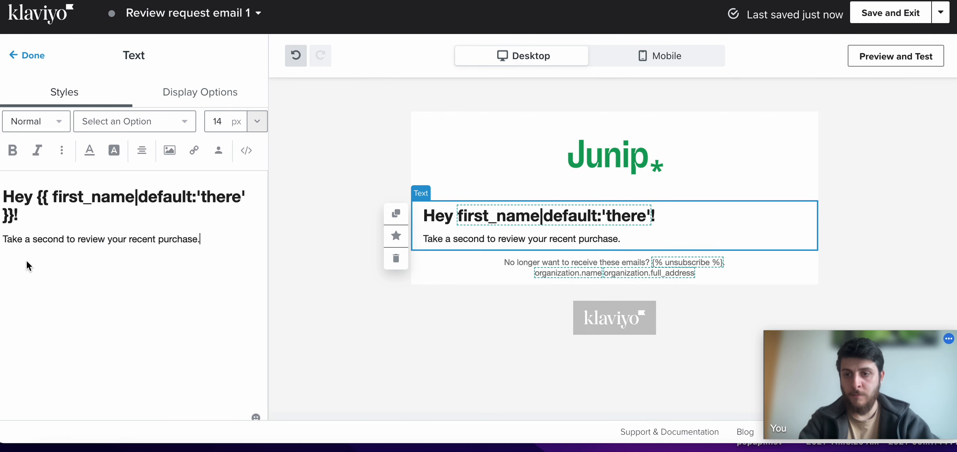
Center-align all the text in the greeting block, both heading and body sentence
key(ctrl+a)
click(141, 150)
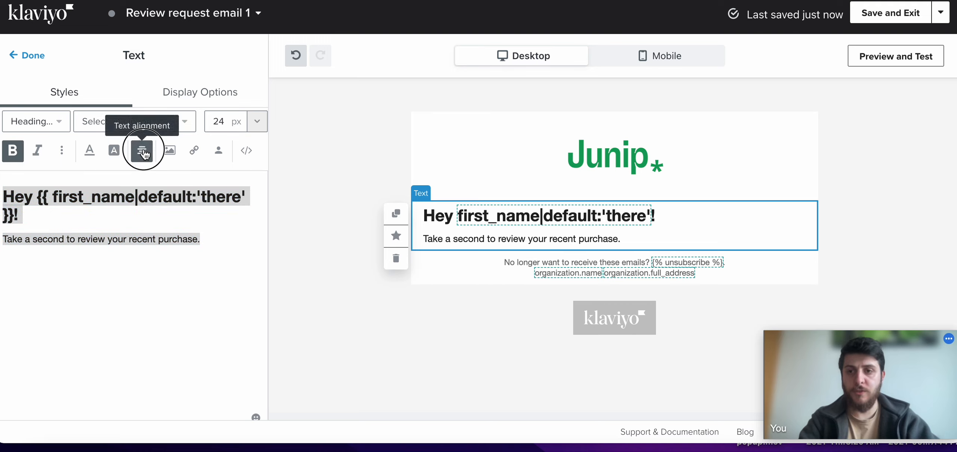
click(169, 123)
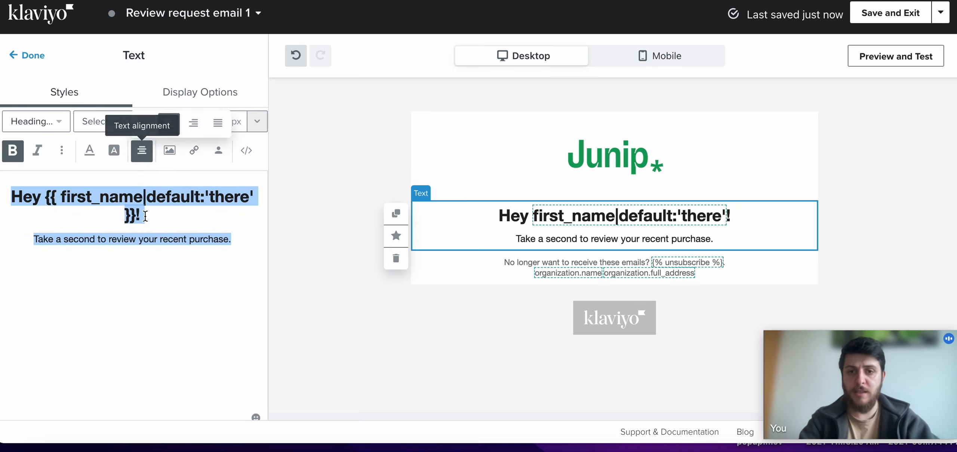
Finish the greeting block, add a new text block directly below it and open that block's source code for editing
click(28, 57)
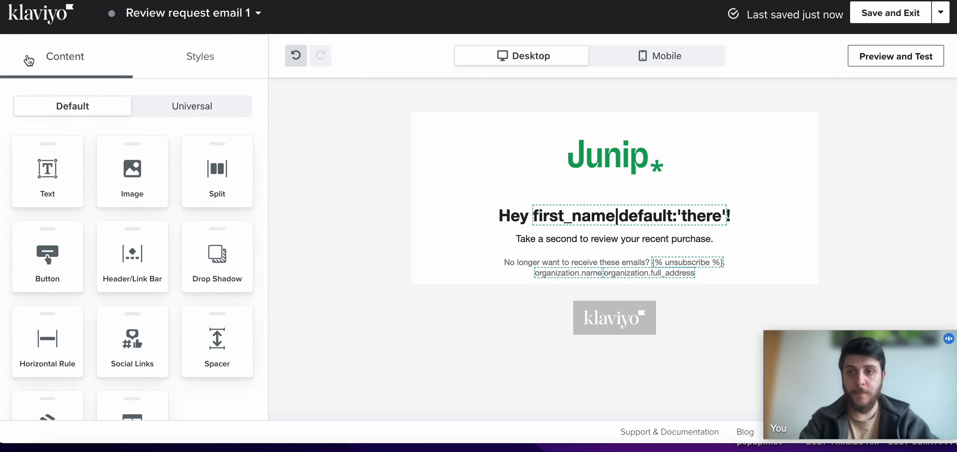
drag(79, 203, 559, 262)
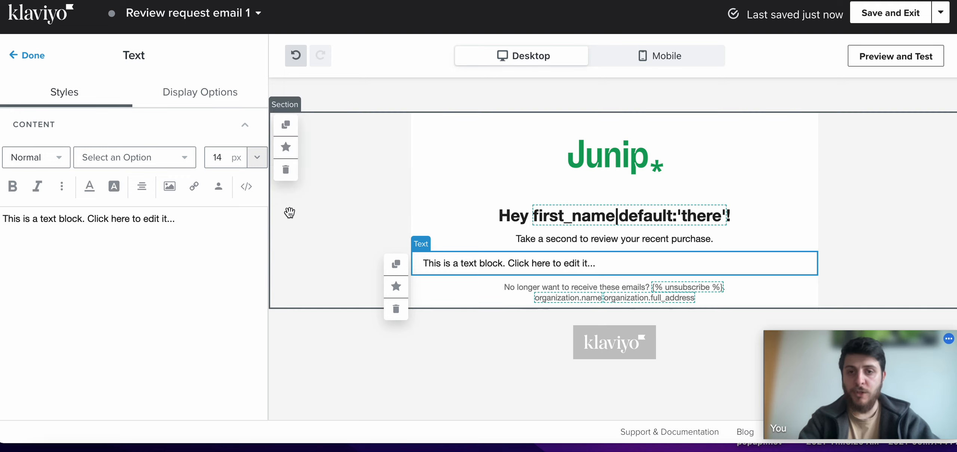
click(248, 191)
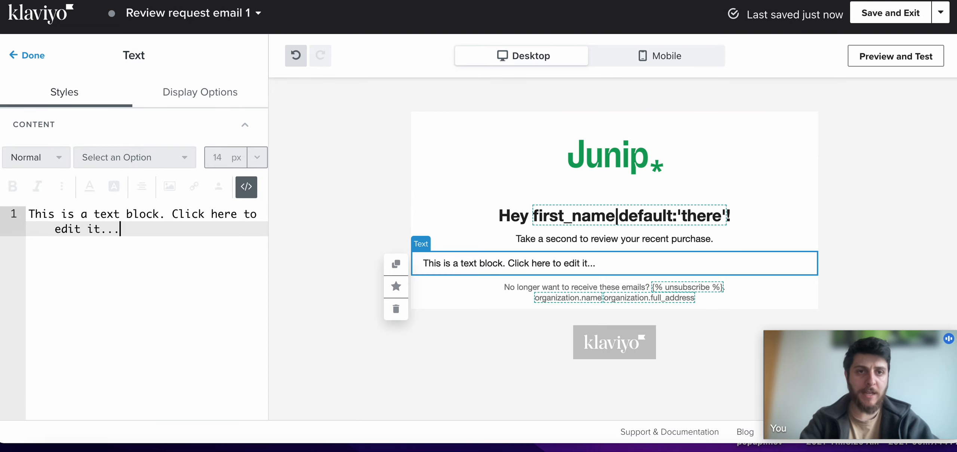
Switch to the Junip article and copy the full product loop code, from "{% for item in event.order_line_items %}" through "{% endfor %}"
key(ctrl+Tab)
scroll(522, 248, down, 3)
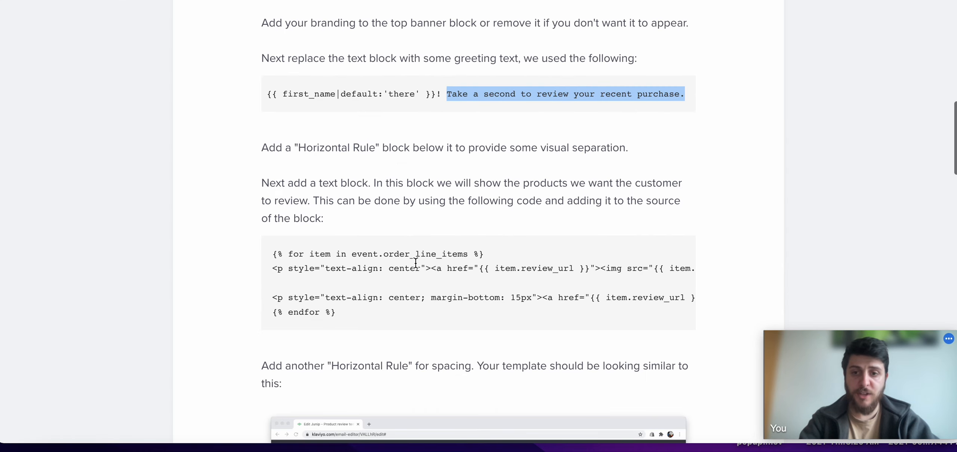
drag(274, 254, 353, 311)
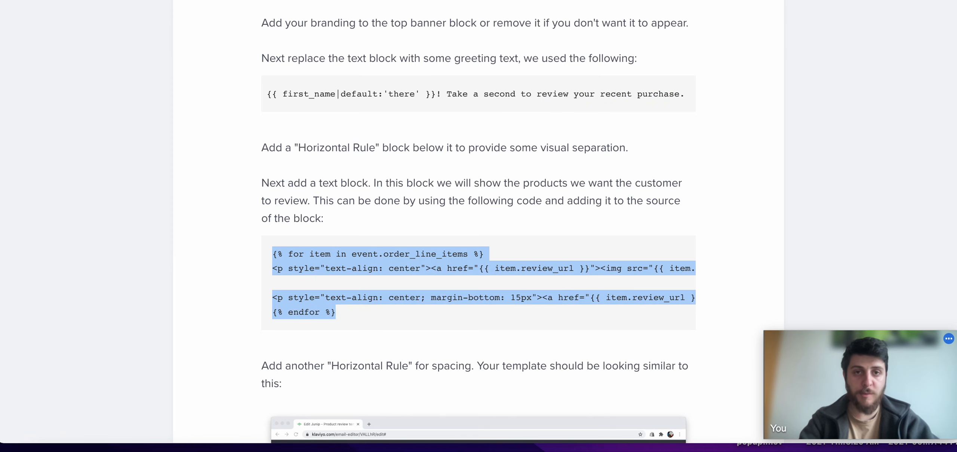
Back in the Klaviyo email, replace the new text block's placeholder source with the copied order_line_items loop code and finish editing the block
key(ctrl+shift+Tab)
click(196, 228)
key(ctrl+a)
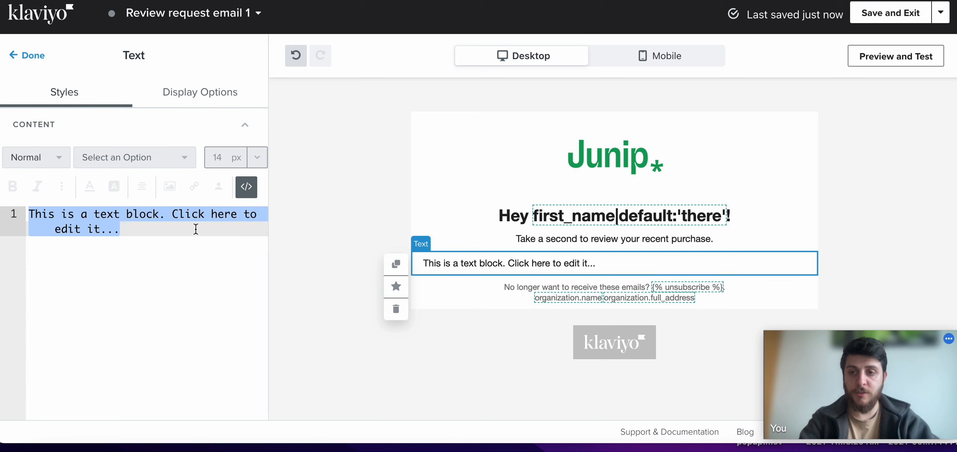
key(BackSpace)
text({% for item in event.order_line_items %} <p style="text-align: center"><a href="{{ item.review_url }}"><img src="{{ item.image_url }}" width="250px" /></p>  <p style="text-align: center; margin-bottom: 15px"><a href="{{ item.review_url }}">{{ item.name }}</a></p> {% endfor %})
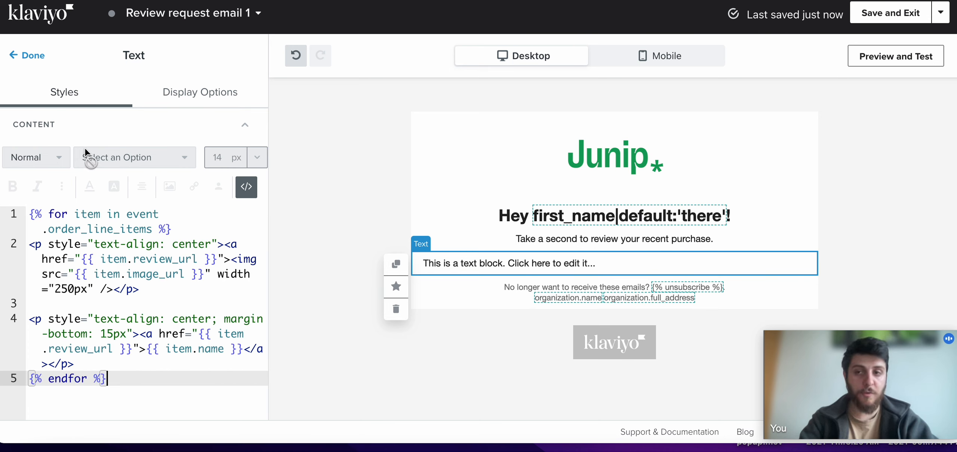
click(29, 57)
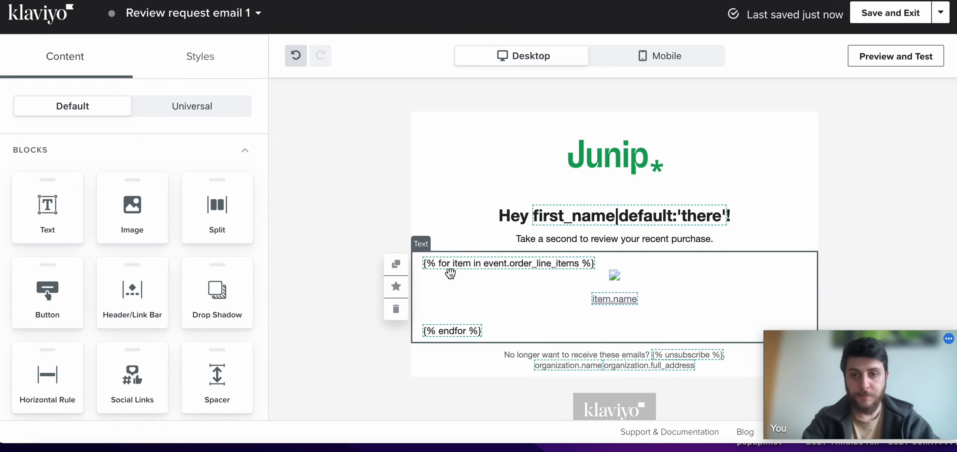
Add a button block between the product loop and the unsubscribe footer, and label it "Leave a review"
scroll(450, 272, down, 2)
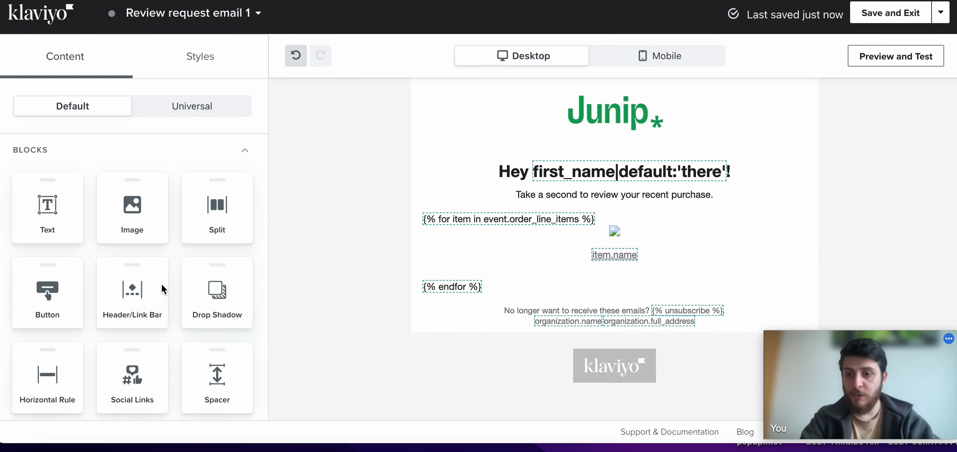
drag(67, 291, 491, 307)
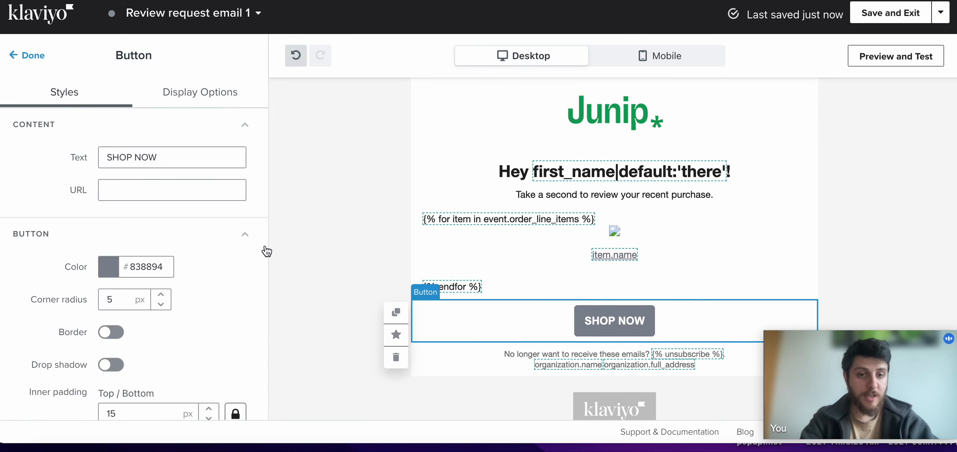
click(170, 164)
triple_click(170, 164)
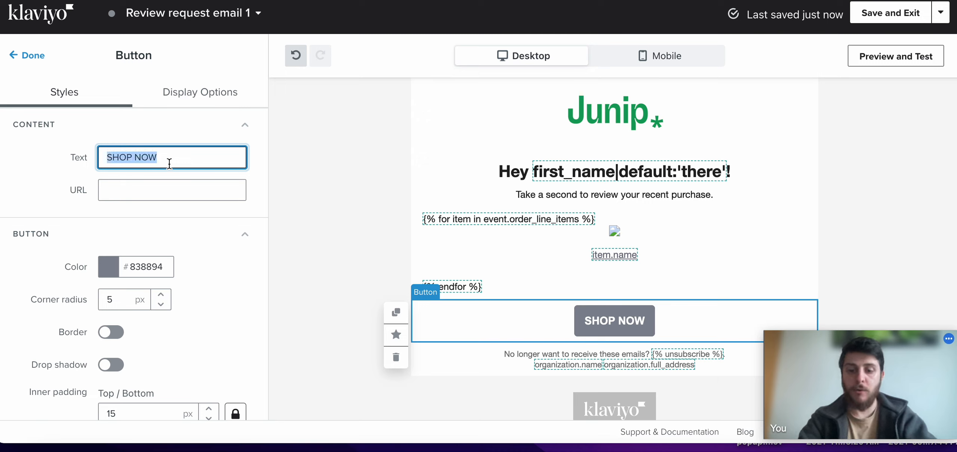
text(Leave a review)
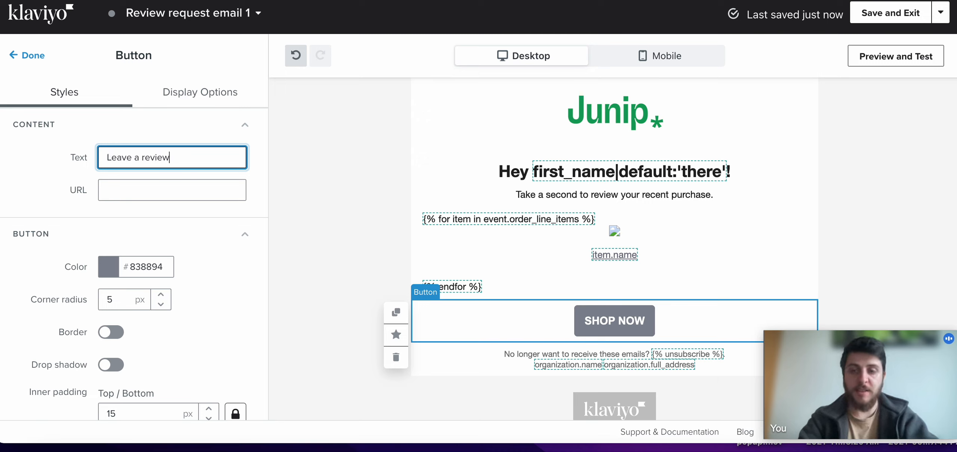
click(151, 187)
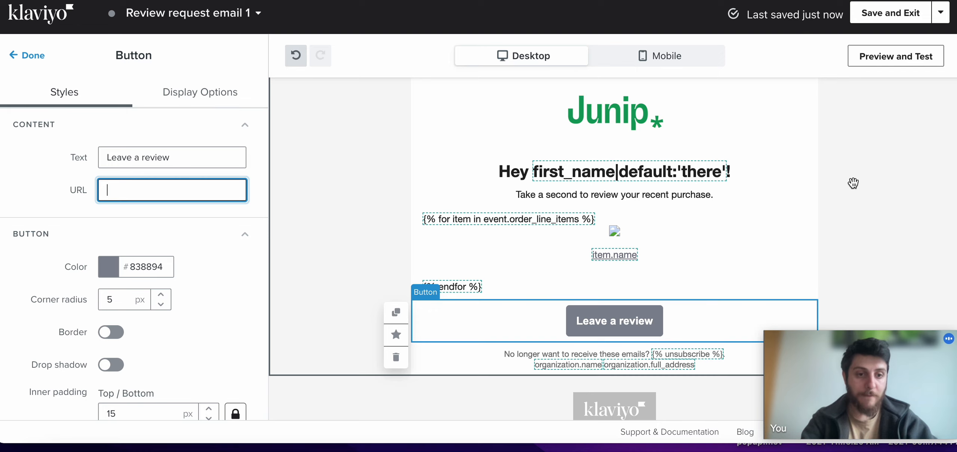
Preview the email with a recent event and copy the {{ event.order_review_url }} variable from its event properties
click(880, 59)
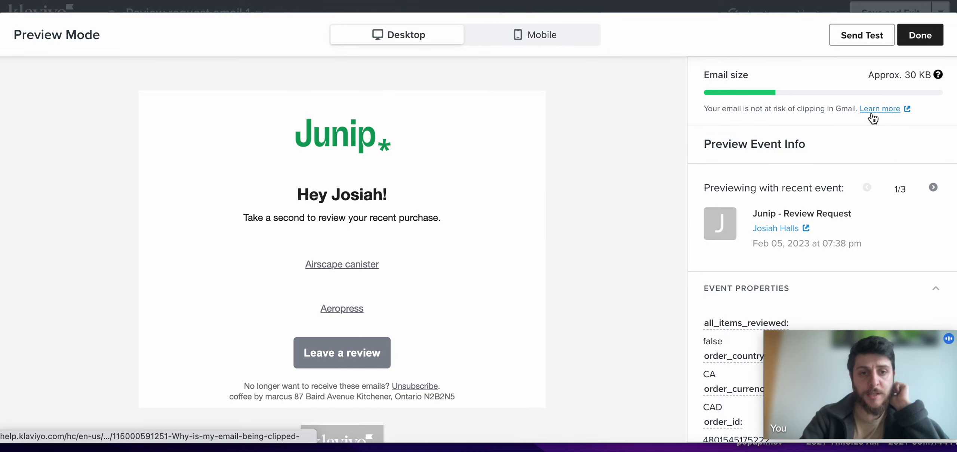
scroll(856, 221, down, 5)
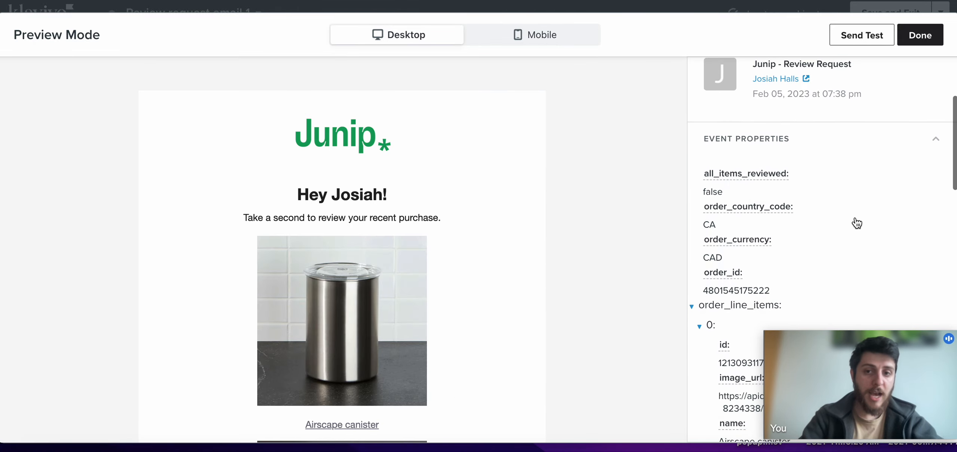
scroll(859, 203, down, 5)
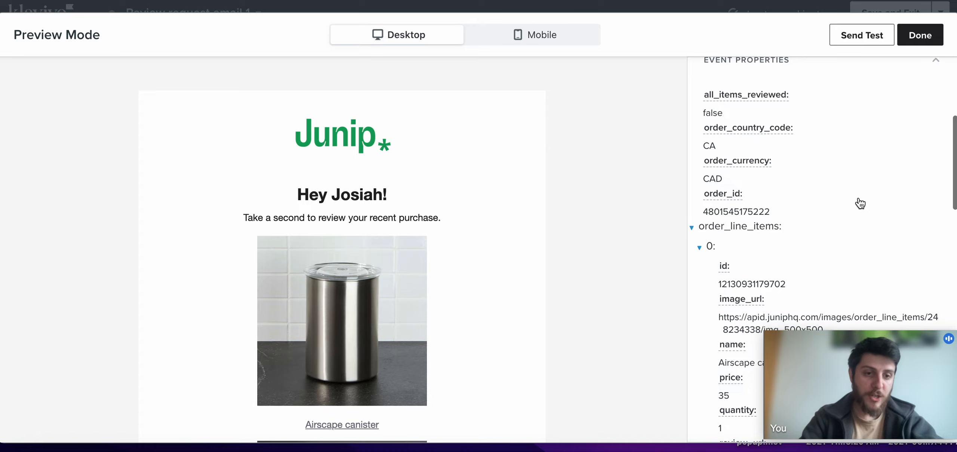
scroll(860, 203, down, 6)
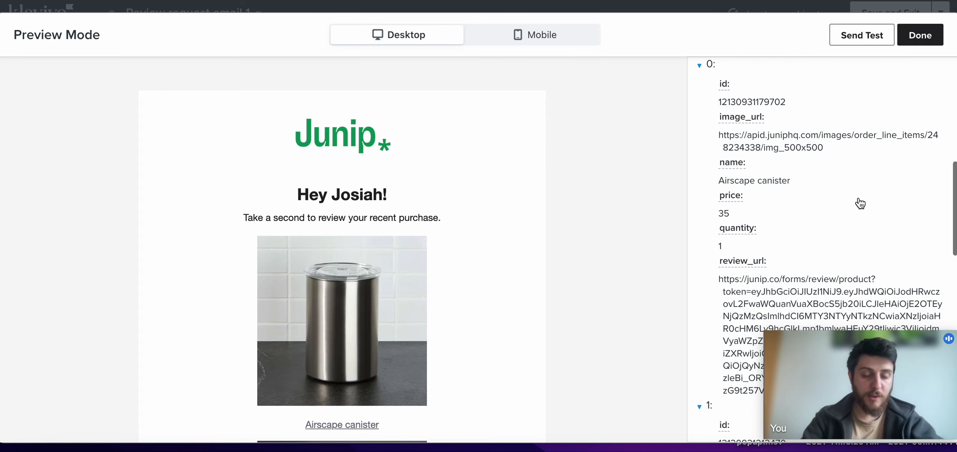
scroll(859, 202, down, 5)
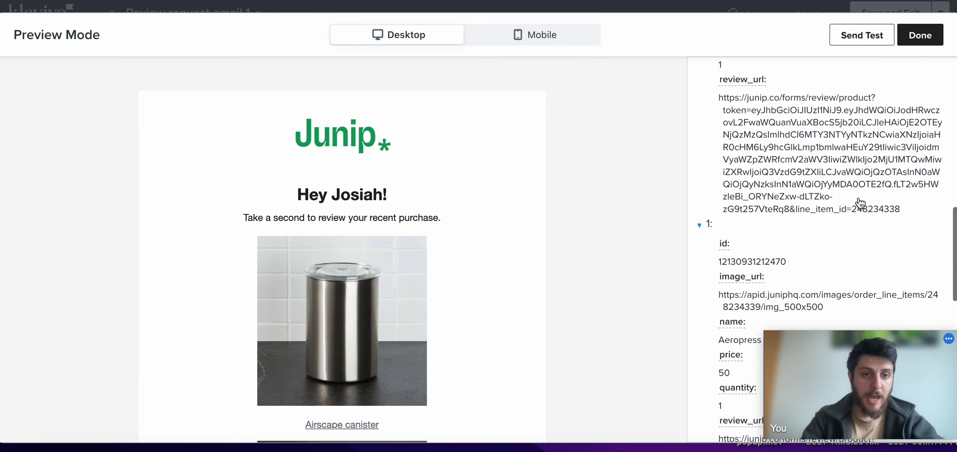
scroll(859, 201, down, 3)
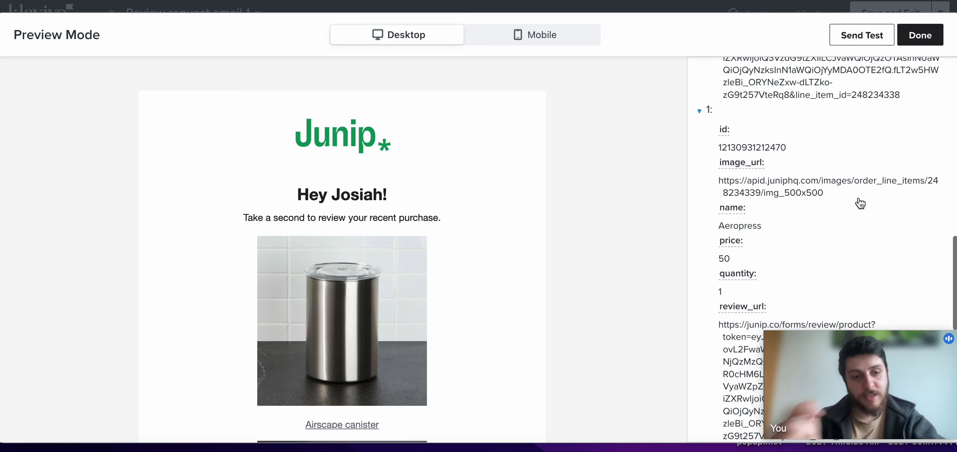
scroll(860, 203, down, 5)
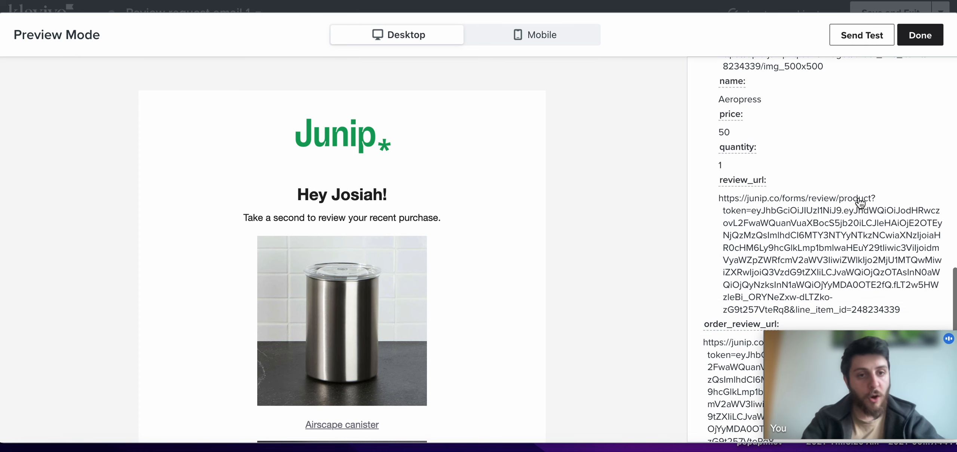
click(742, 126)
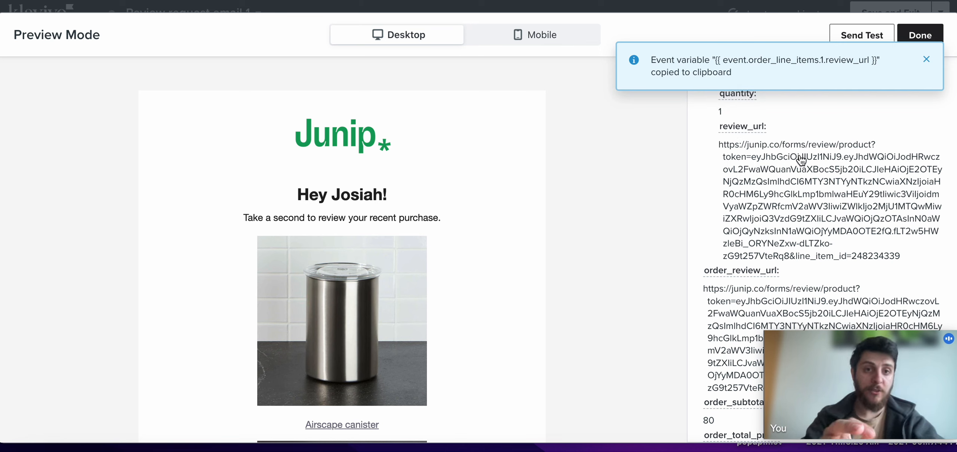
scroll(801, 160, down, 2)
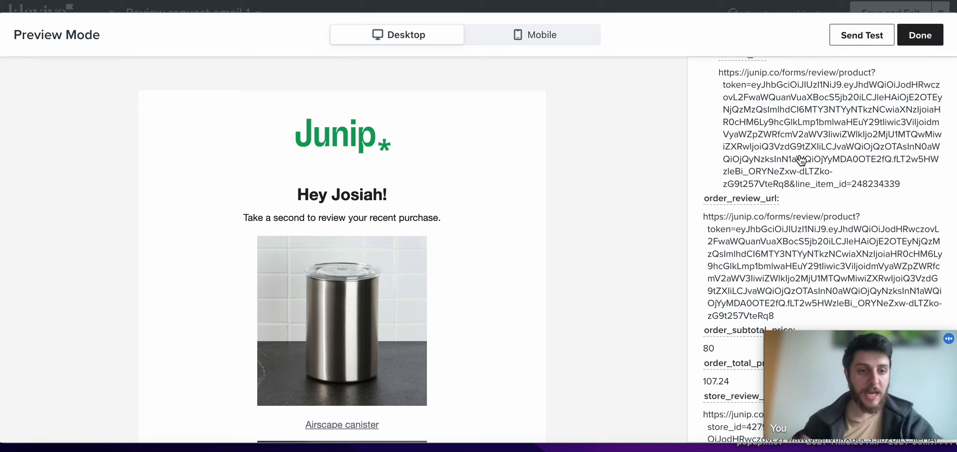
scroll(801, 160, down, 5)
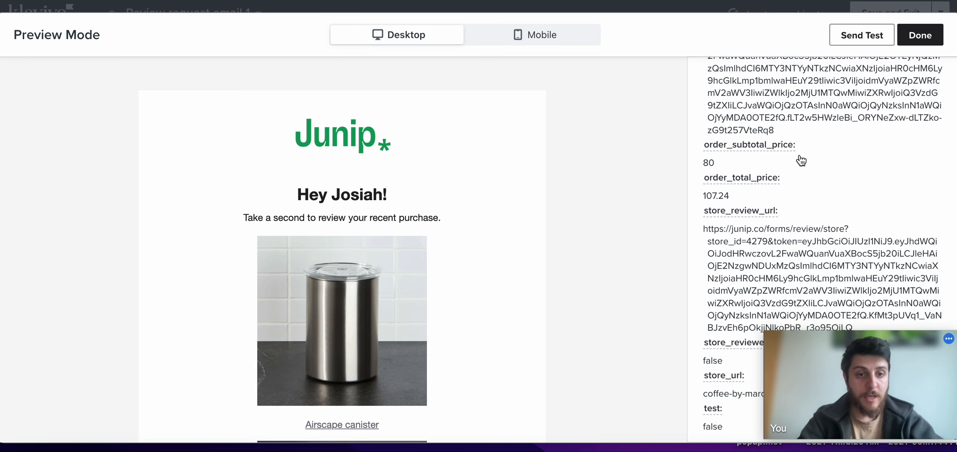
scroll(801, 160, up, 4)
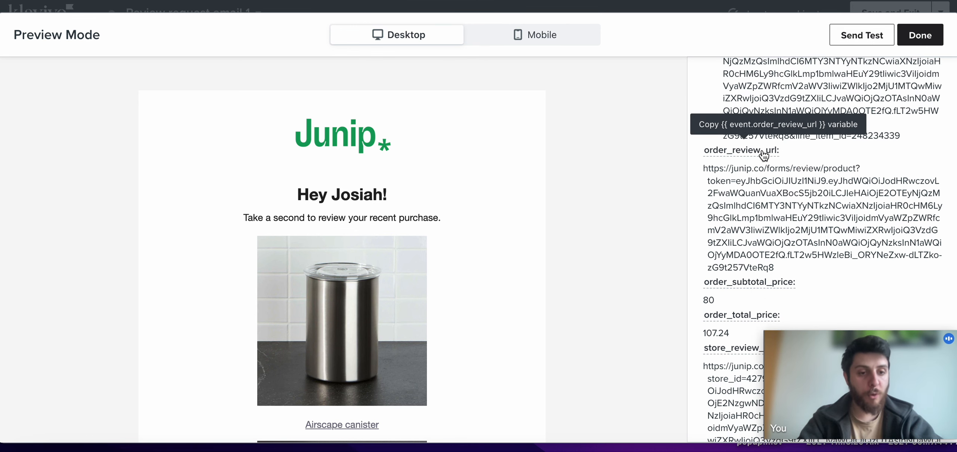
click(764, 154)
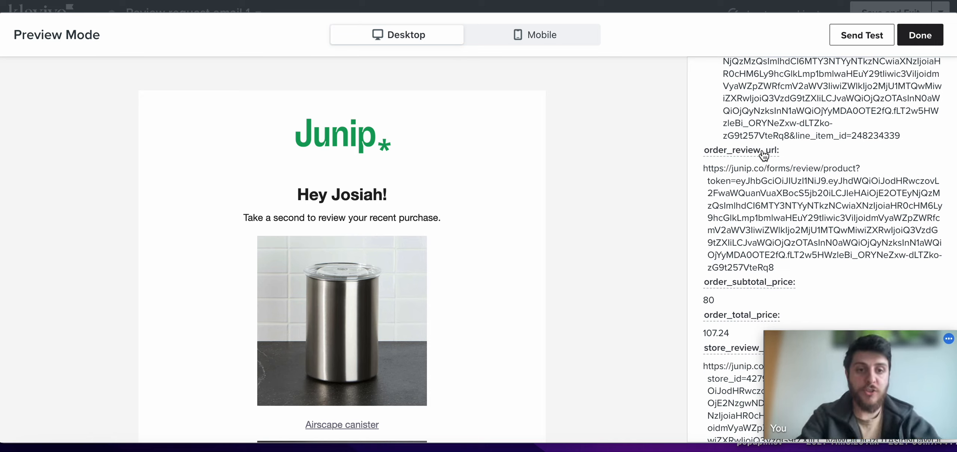
click(764, 155)
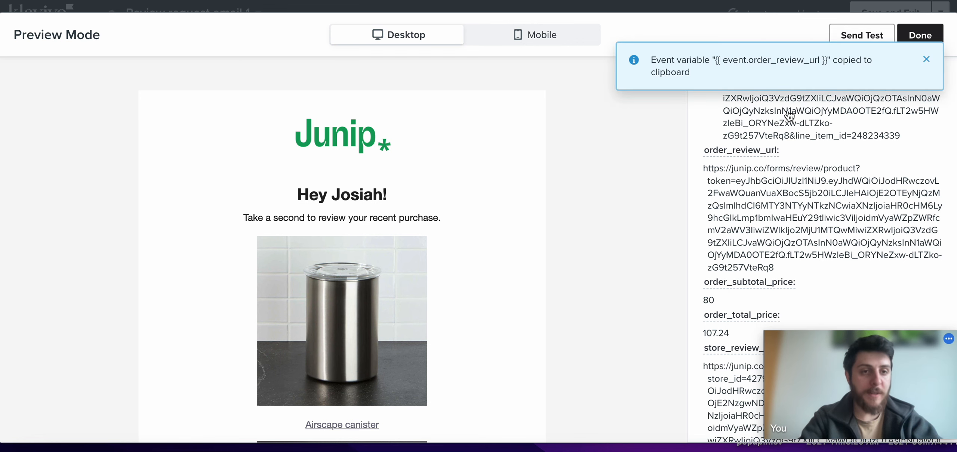
Leave the preview, set the "Leave a review" button's URL to {{ event.order_review_url }} and finish editing the button
click(912, 35)
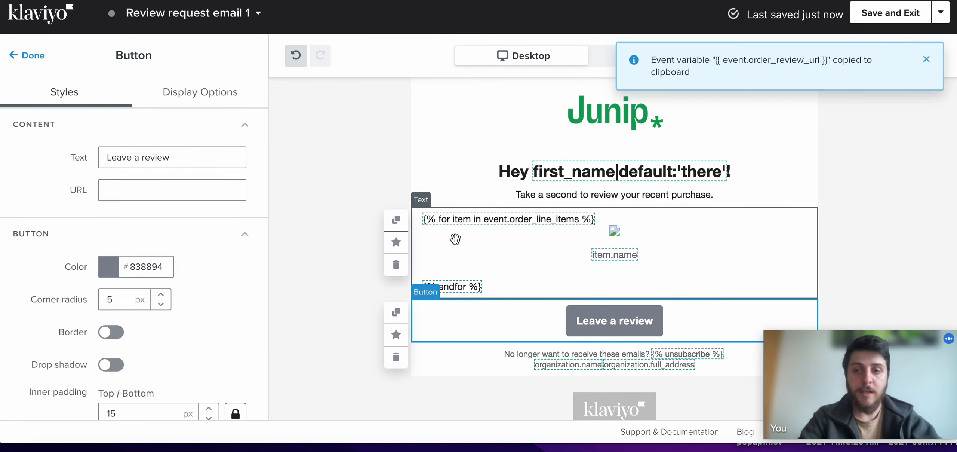
click(208, 191)
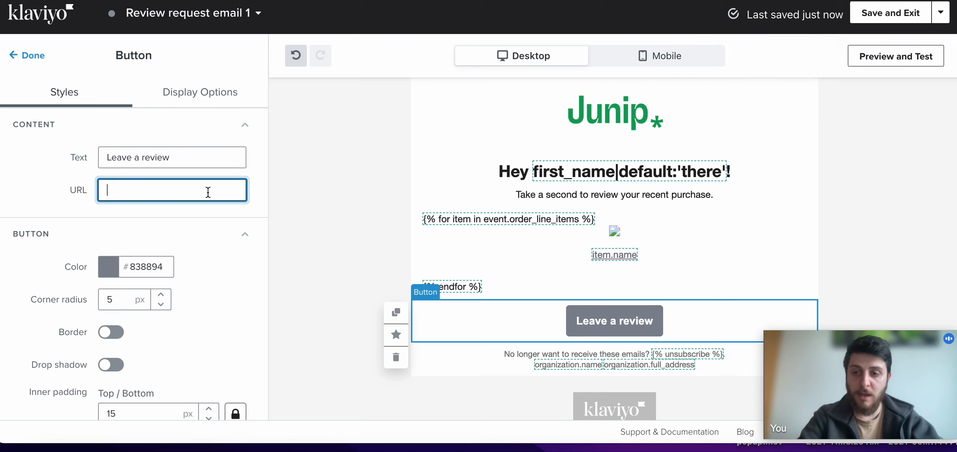
key(ctrl+v)
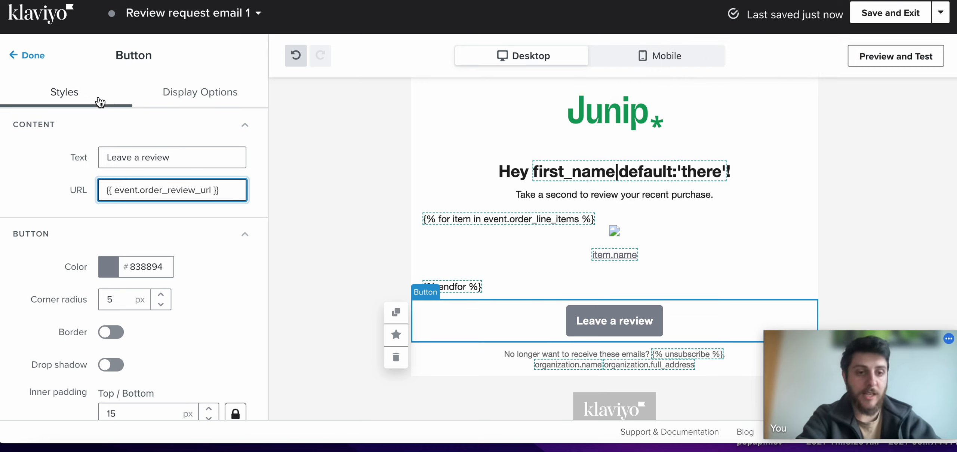
click(33, 56)
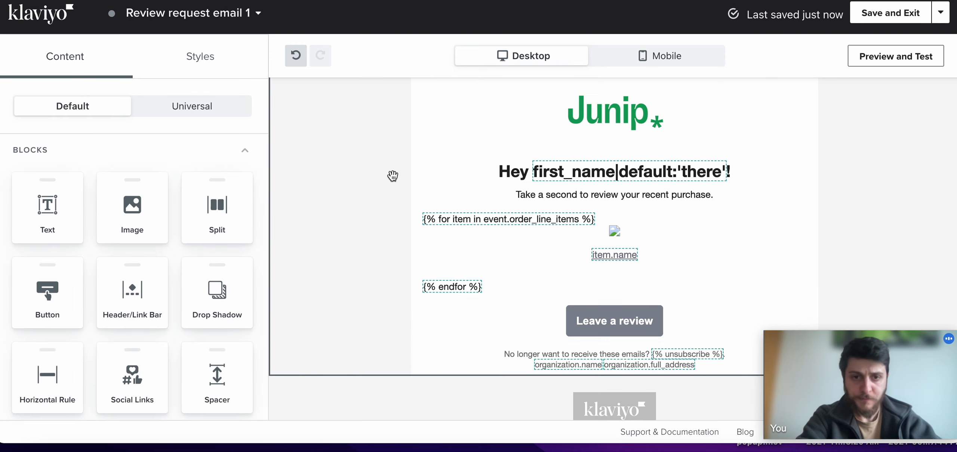
Preview the email with the recent review request event and check the greeting and the product images and links
scroll(481, 261, up, 1)
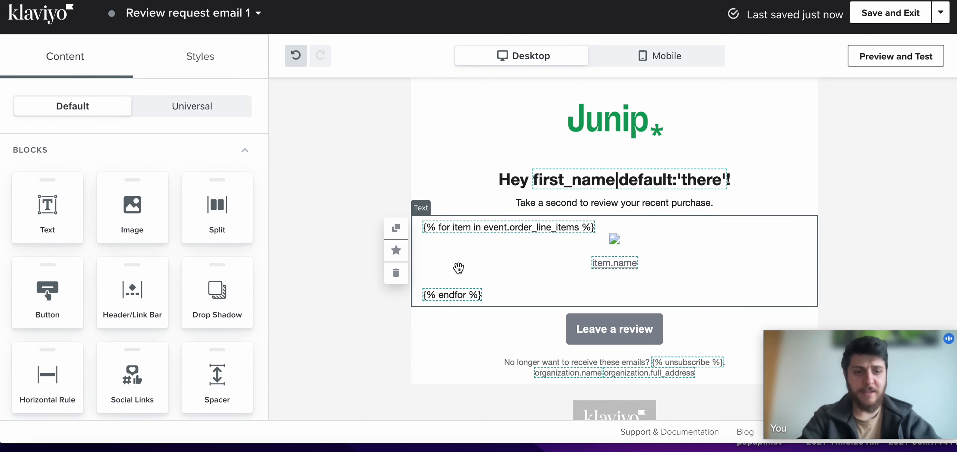
scroll(459, 268, down, 1)
scroll(458, 267, up, 1)
scroll(458, 268, up, 1)
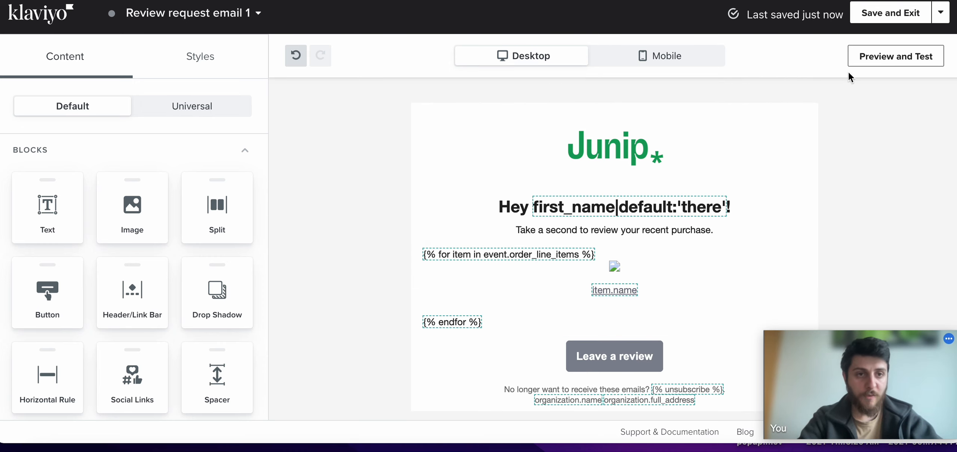
click(871, 59)
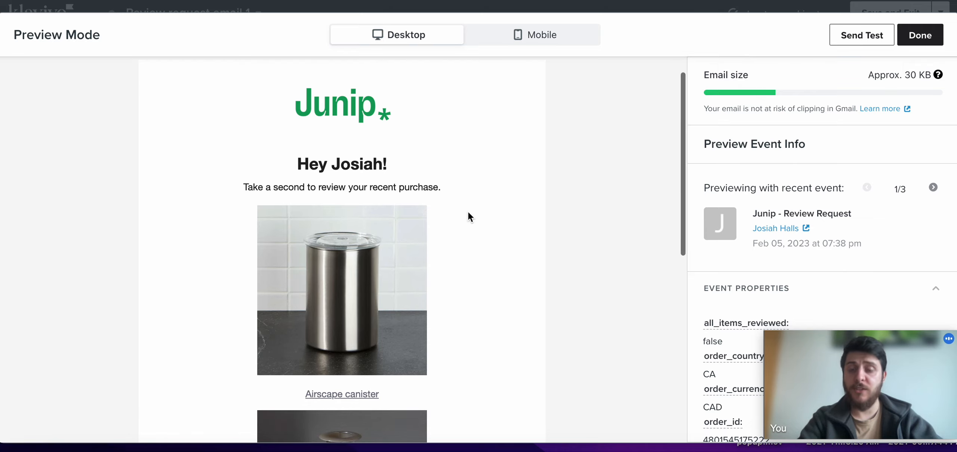
scroll(468, 213, down, 2)
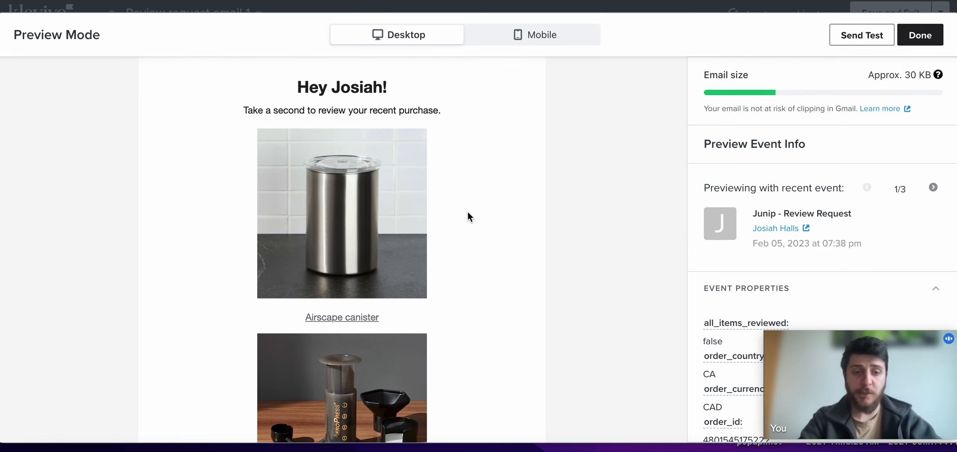
scroll(468, 211, down, 2)
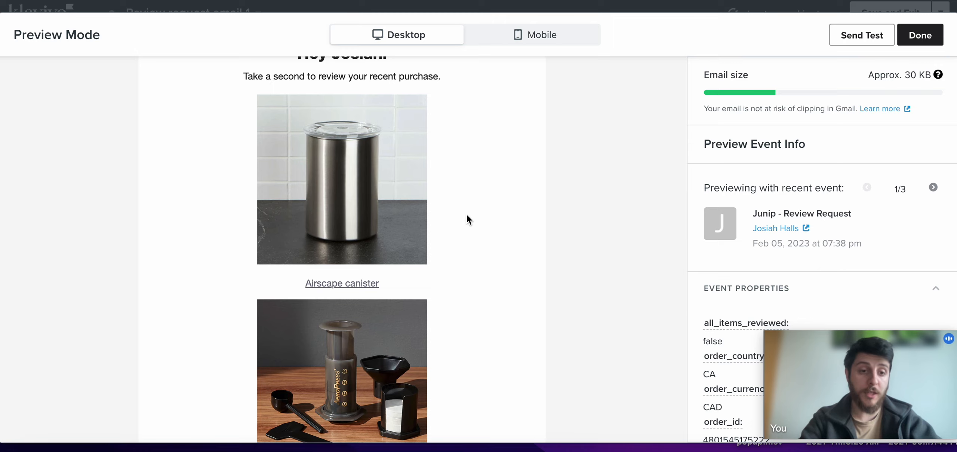
Test the "Leave a review" button's link in the previewed email and return to the preview
scroll(467, 215, down, 4)
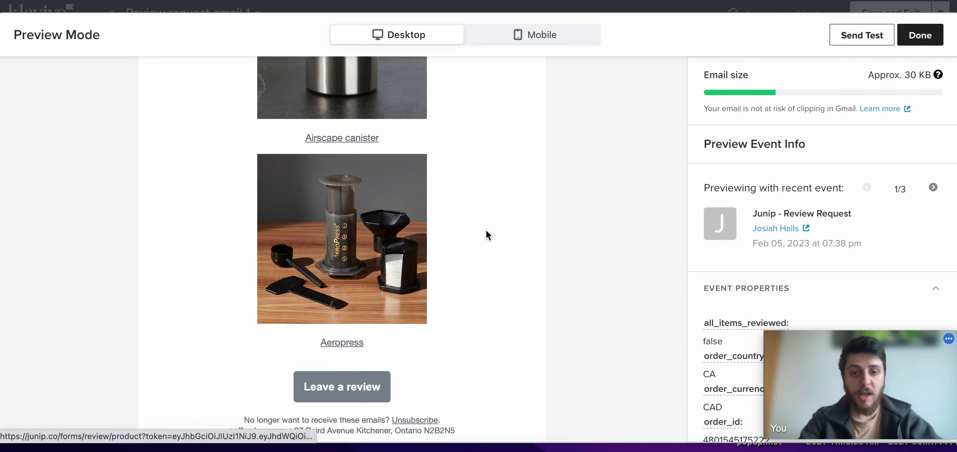
scroll(468, 239, down, 2)
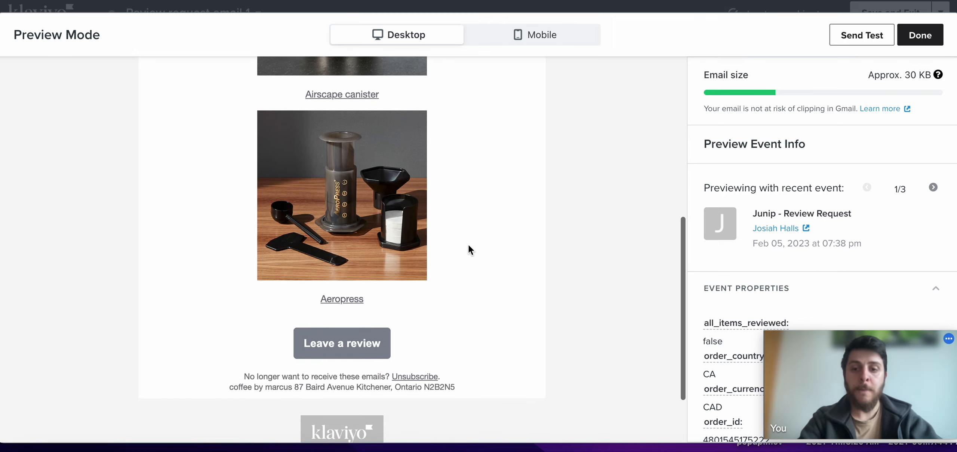
click(377, 344)
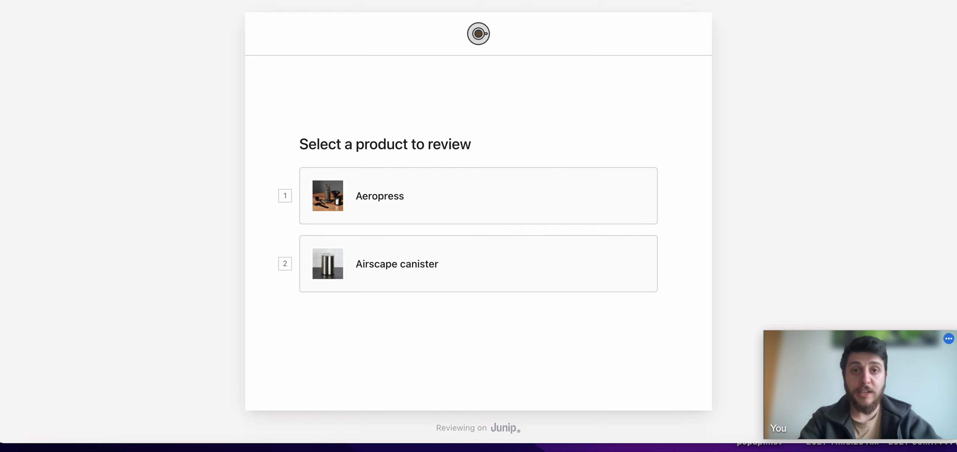
key(super+w)
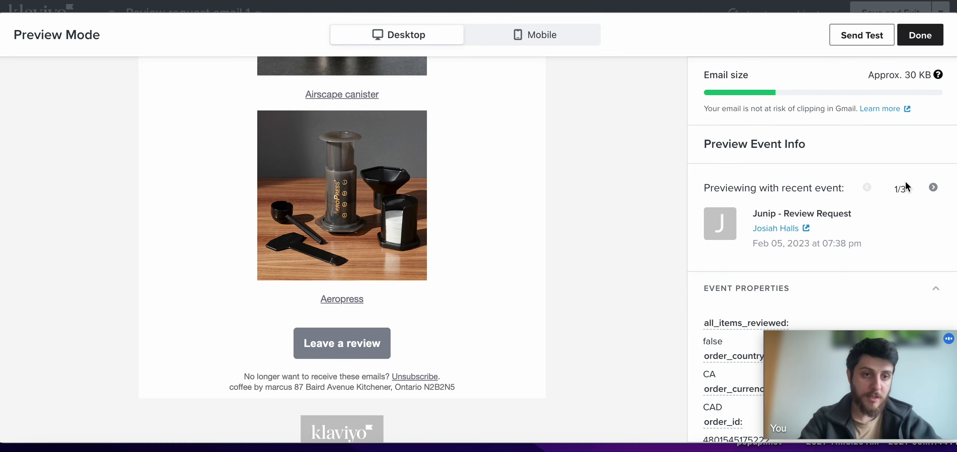
Preview the email with the second recent event, check its products, and test the "Leave a review" link
click(932, 189)
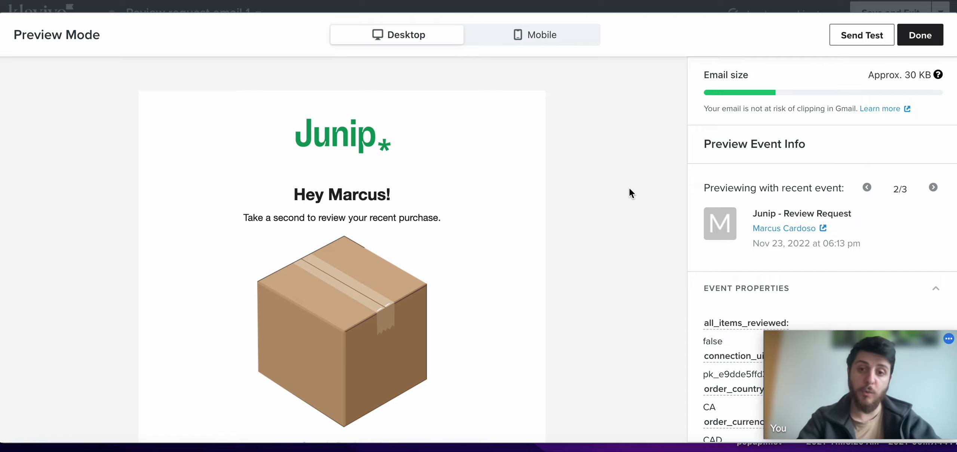
scroll(606, 219, down, 1)
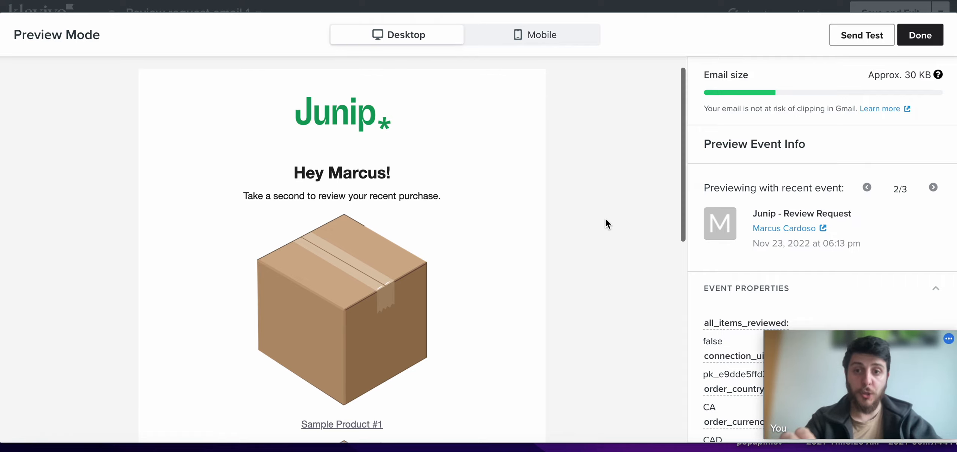
scroll(606, 219, down, 1)
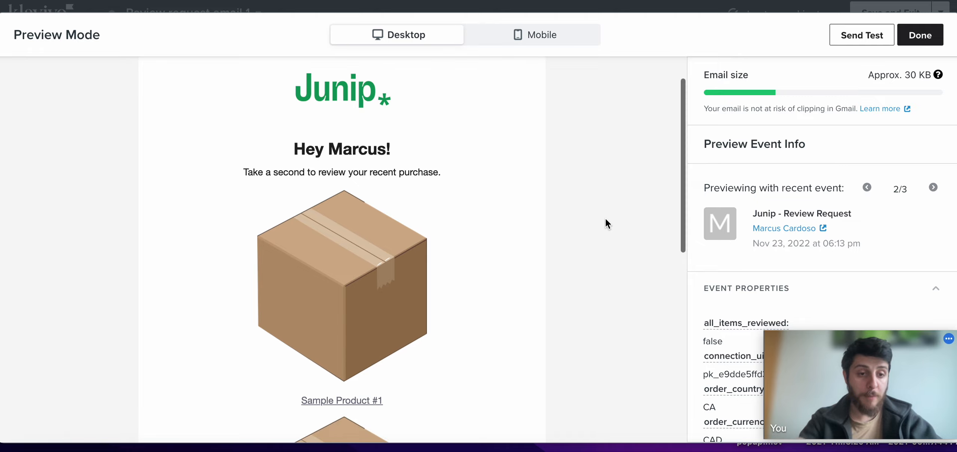
scroll(605, 219, down, 1)
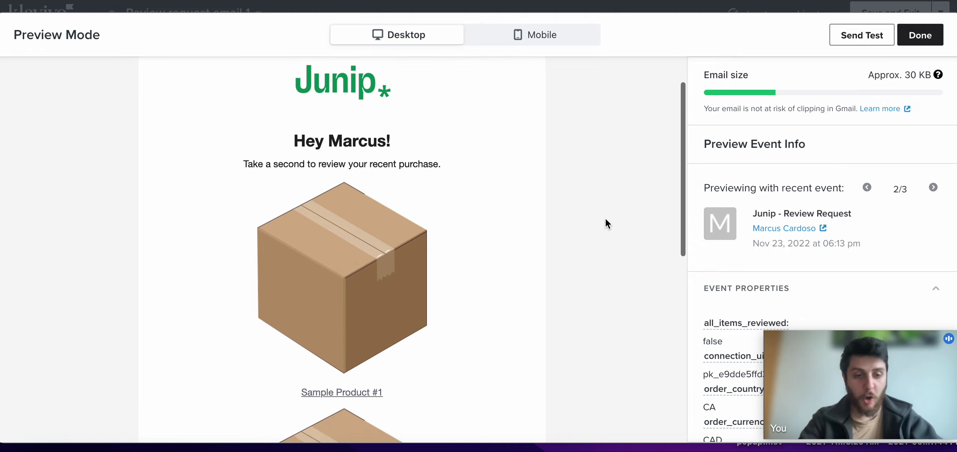
scroll(605, 217, down, 6)
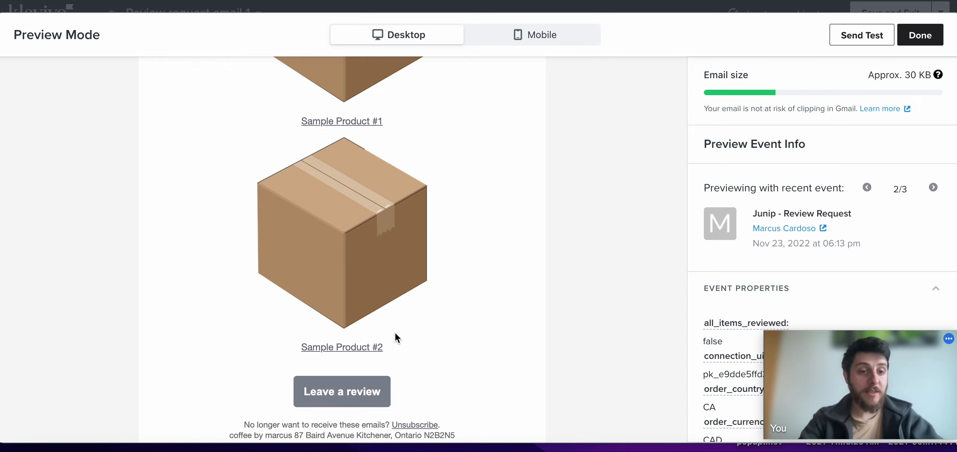
click(369, 389)
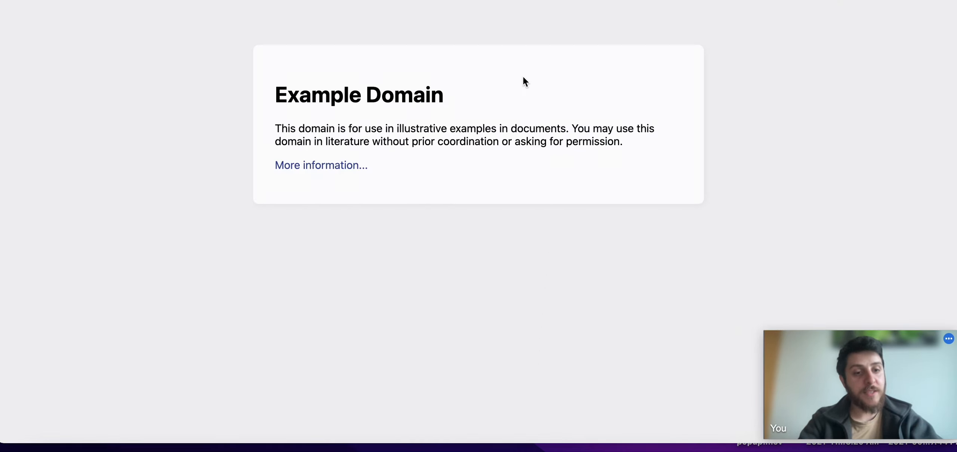
key(super+w)
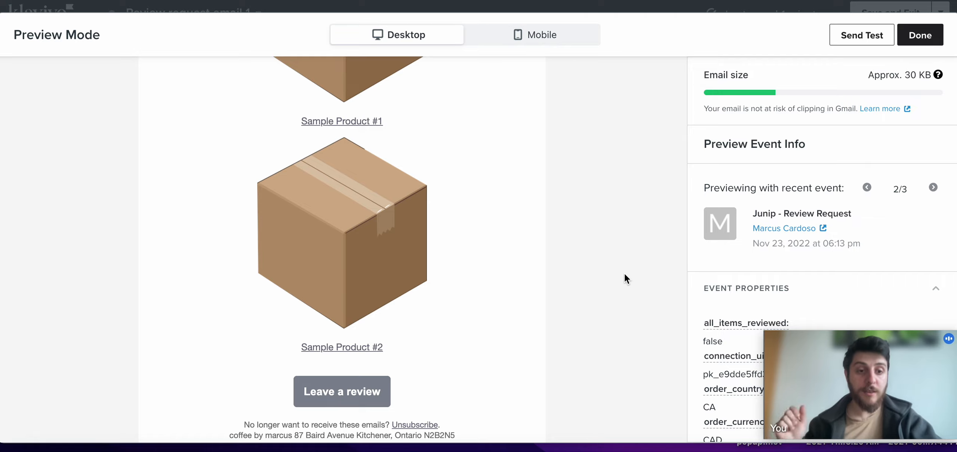
Leave the preview, then save and exit the review request email
scroll(631, 298, up, 4)
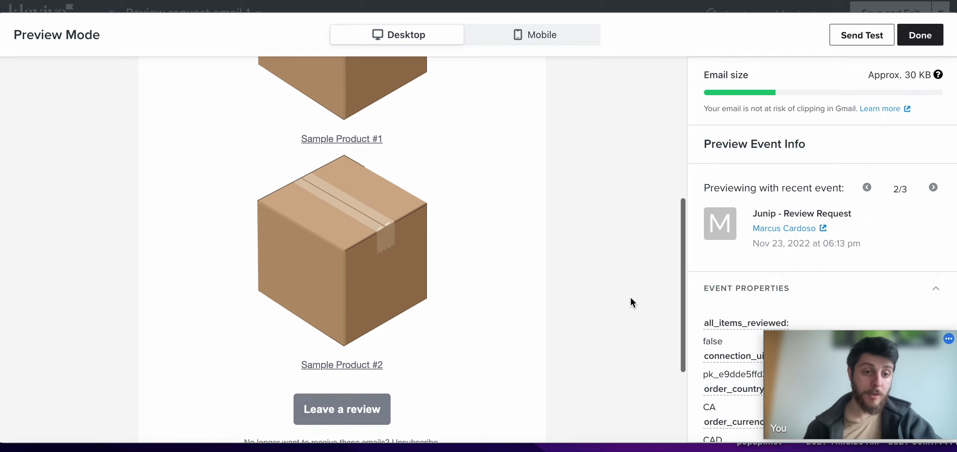
scroll(631, 297, up, 3)
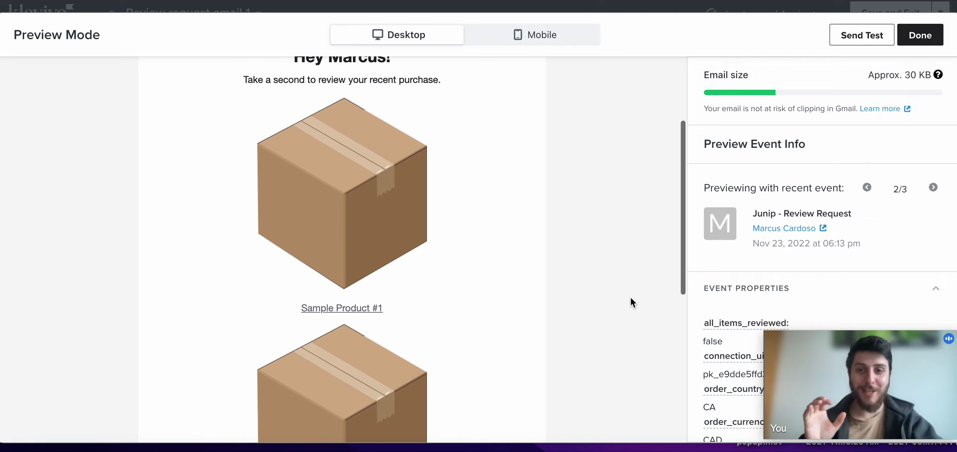
scroll(631, 297, up, 1)
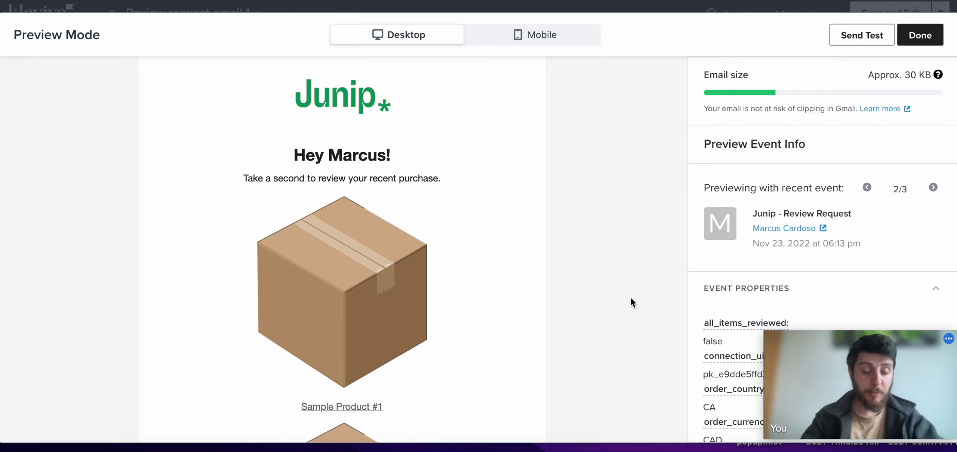
scroll(631, 298, up, 1)
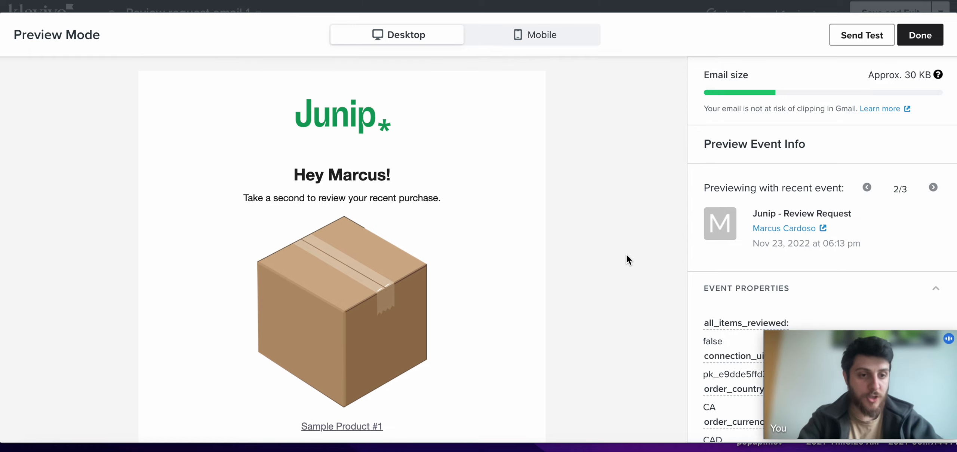
click(910, 40)
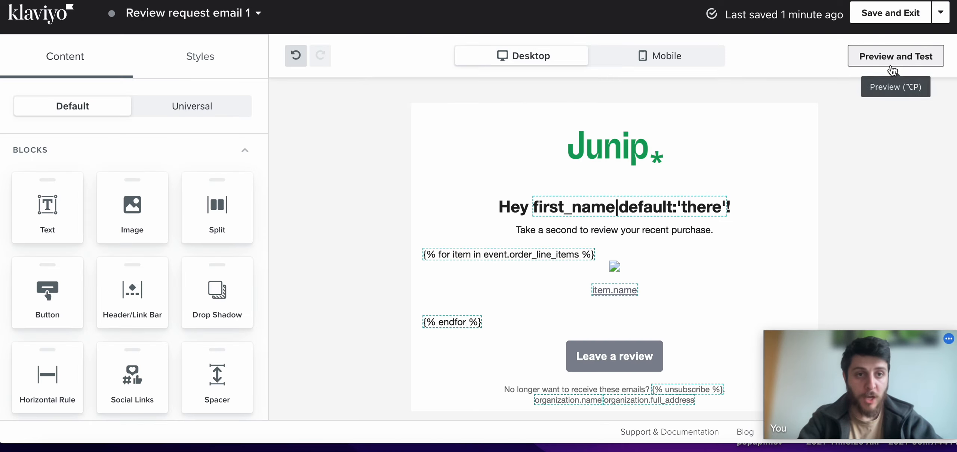
click(888, 24)
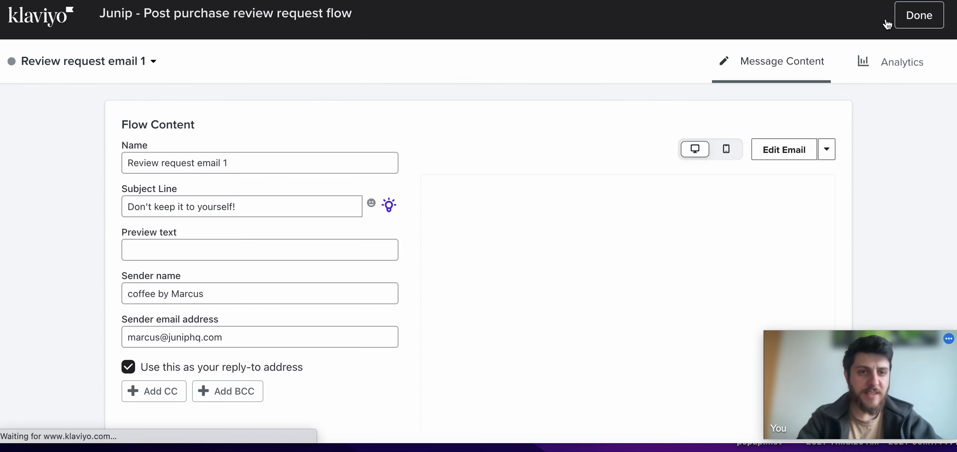
Check the email's additional template options without choosing any, and finish the message to return to the flow
scroll(868, 148, down, 1)
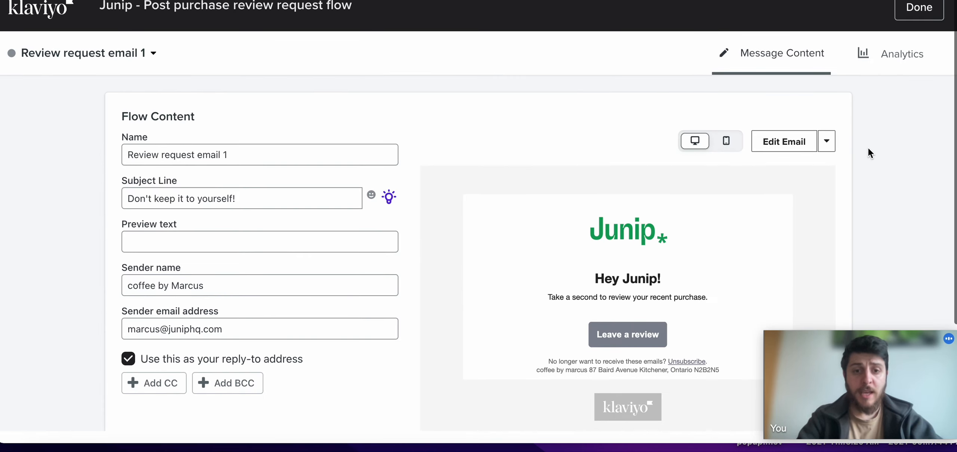
click(833, 147)
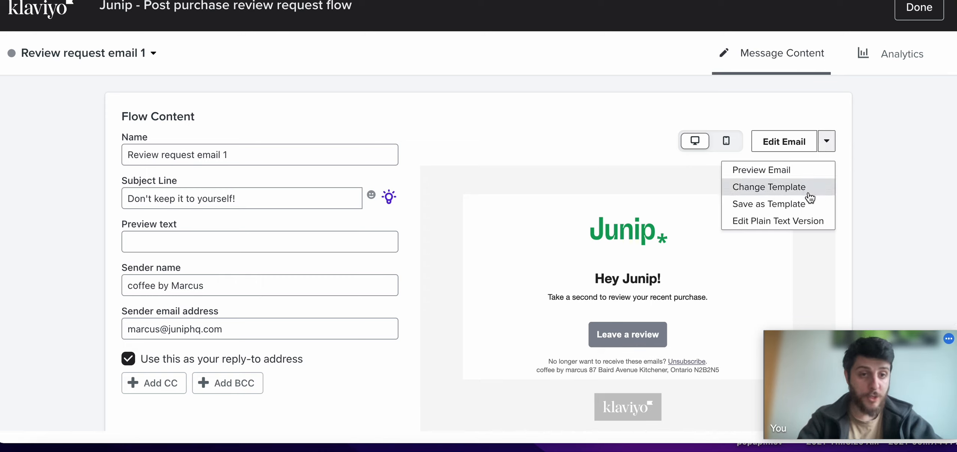
click(848, 141)
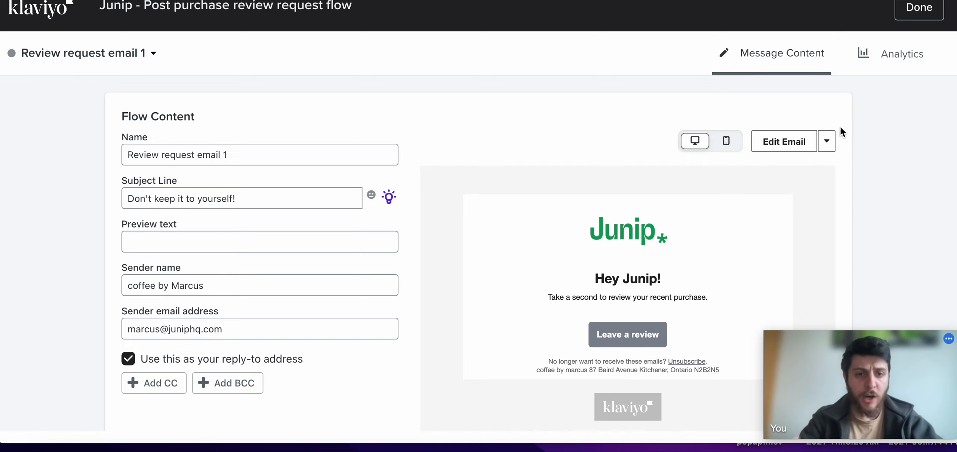
scroll(843, 163, down, 1)
scroll(842, 163, up, 1)
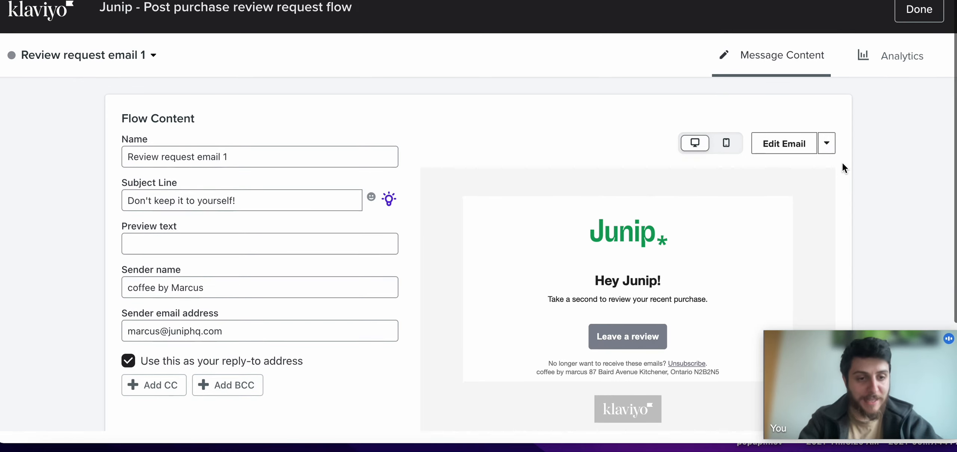
click(919, 12)
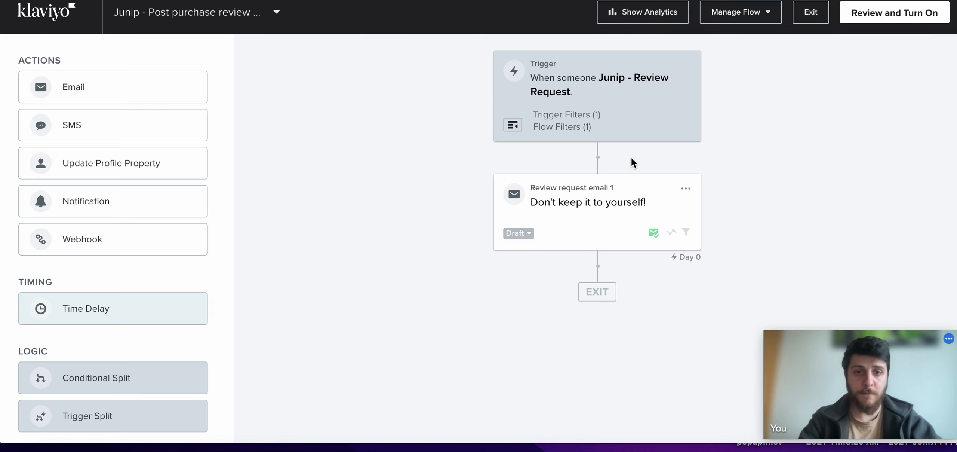
Turn off Smart Sending for Review request email 1 and set its status to Live
click(637, 231)
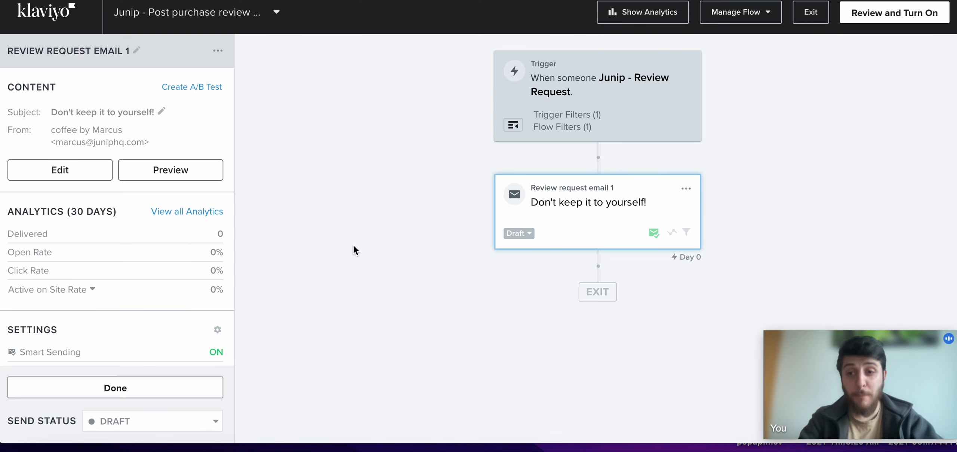
scroll(215, 289, down, 2)
click(216, 306)
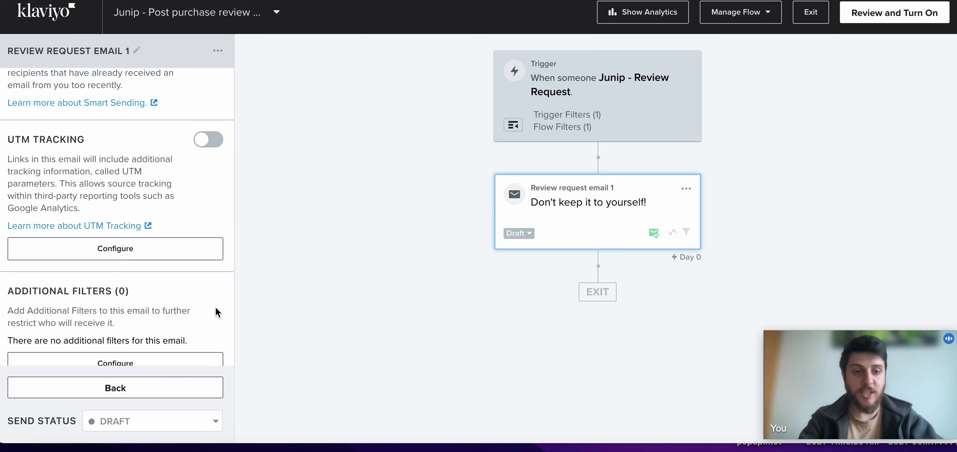
scroll(198, 155, up, 2)
click(208, 87)
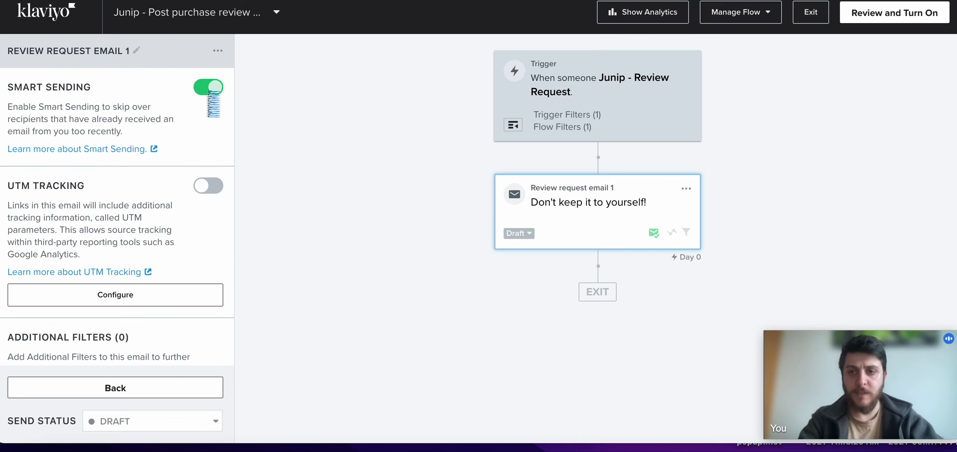
click(123, 388)
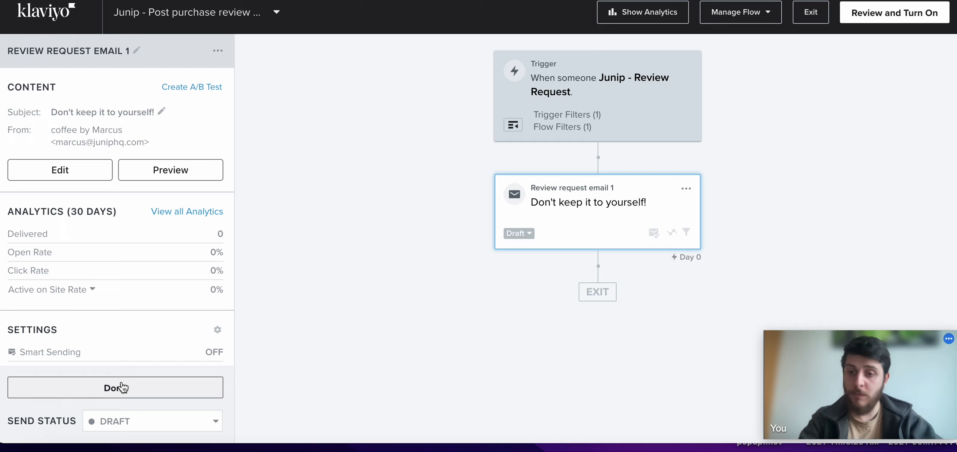
click(122, 386)
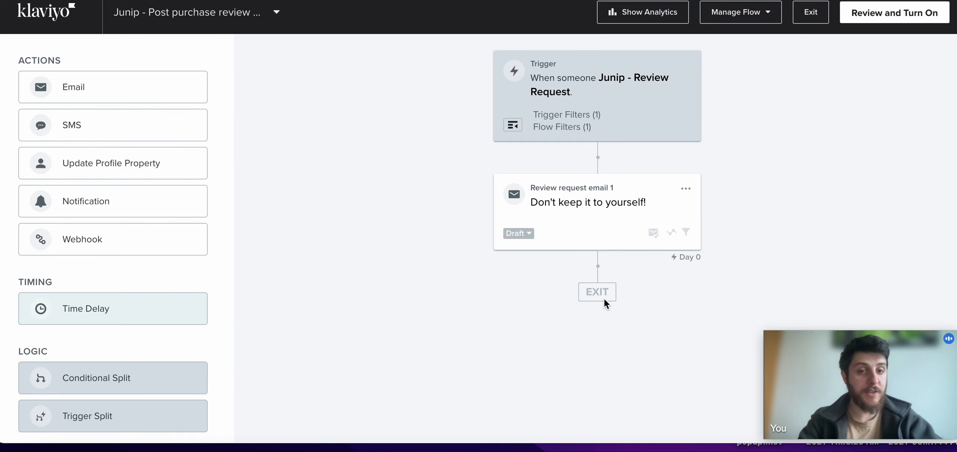
click(530, 234)
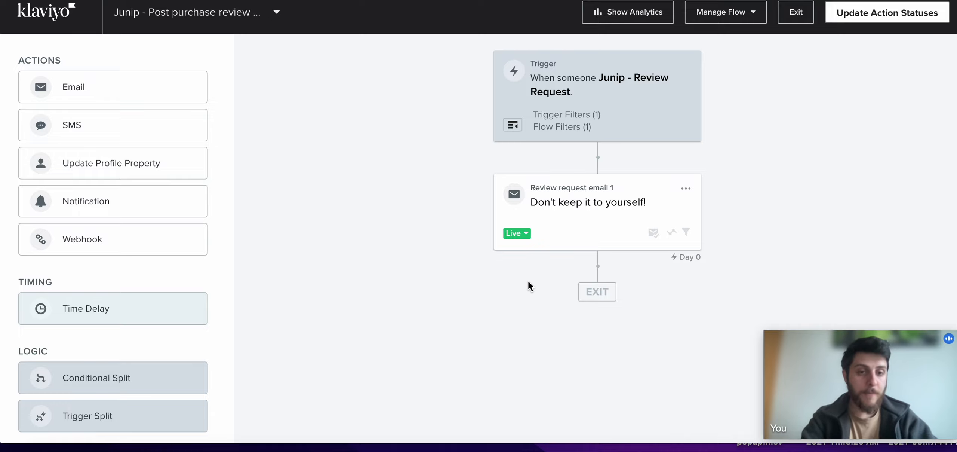
Add a time delay of 5 days after Review request email 1 and save it
drag(147, 308, 639, 273)
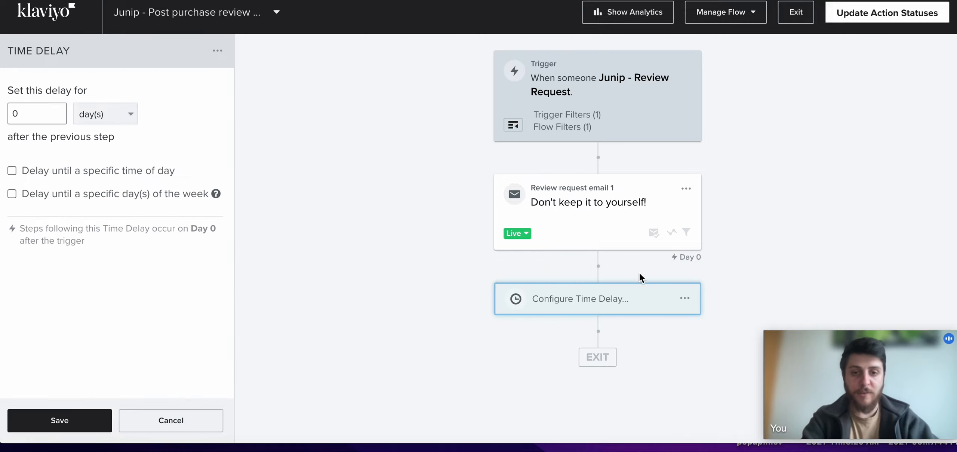
click(46, 113)
key(BackSpace)
text(5)
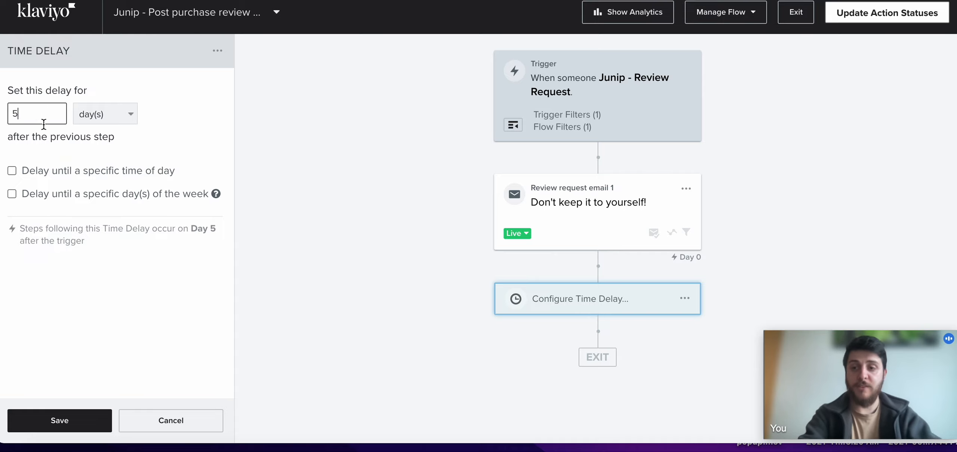
click(45, 412)
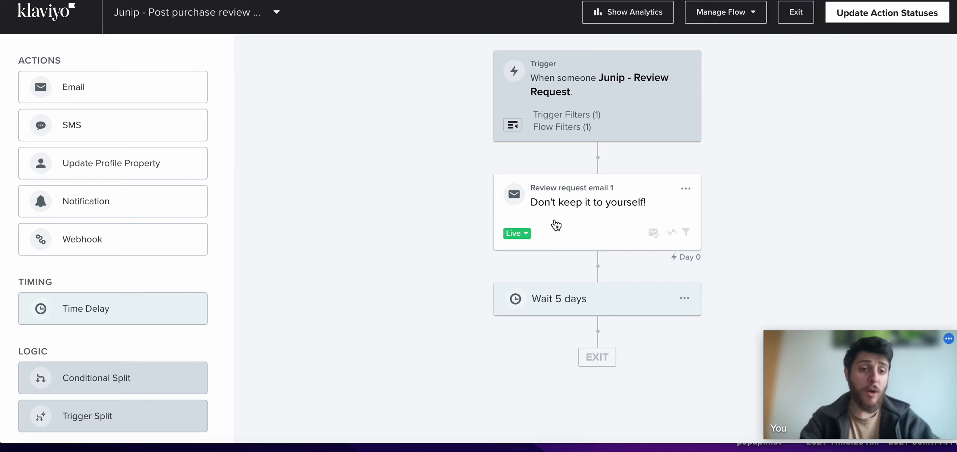
Clone Review request email 1 and move the copy below the 5-day delay
click(685, 188)
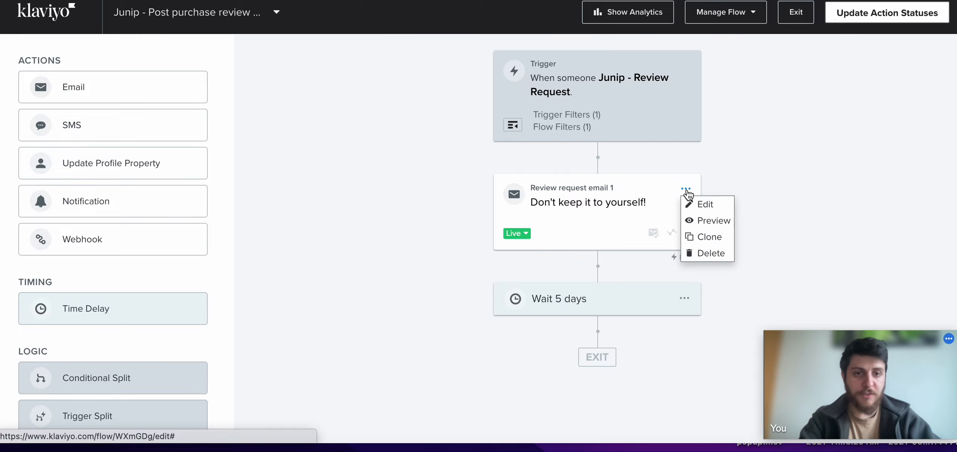
click(701, 236)
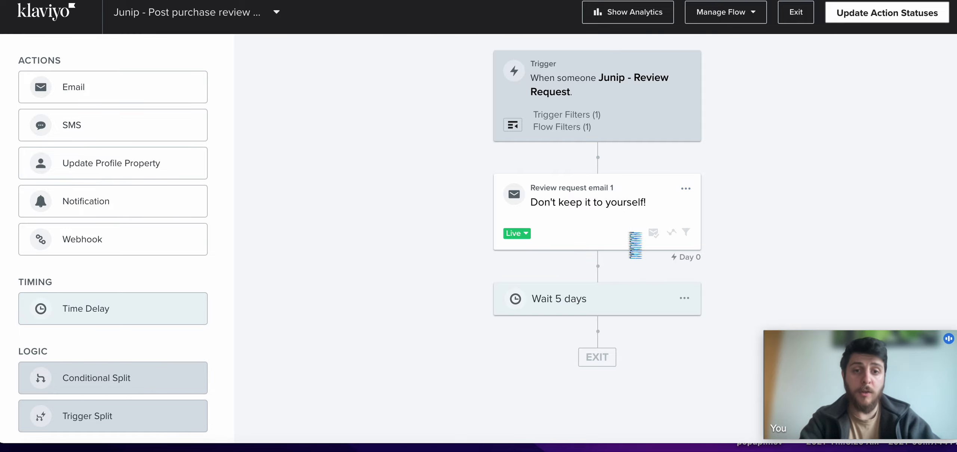
scroll(609, 243, down, 2)
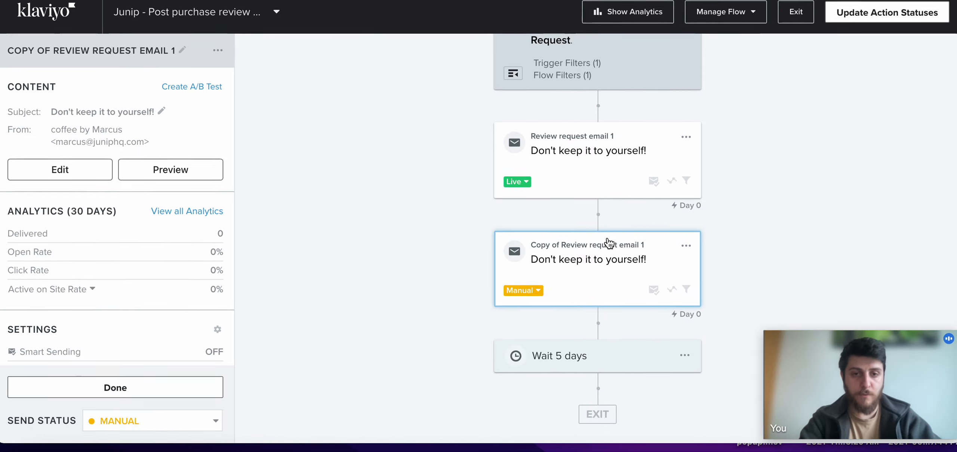
drag(609, 243, 614, 320)
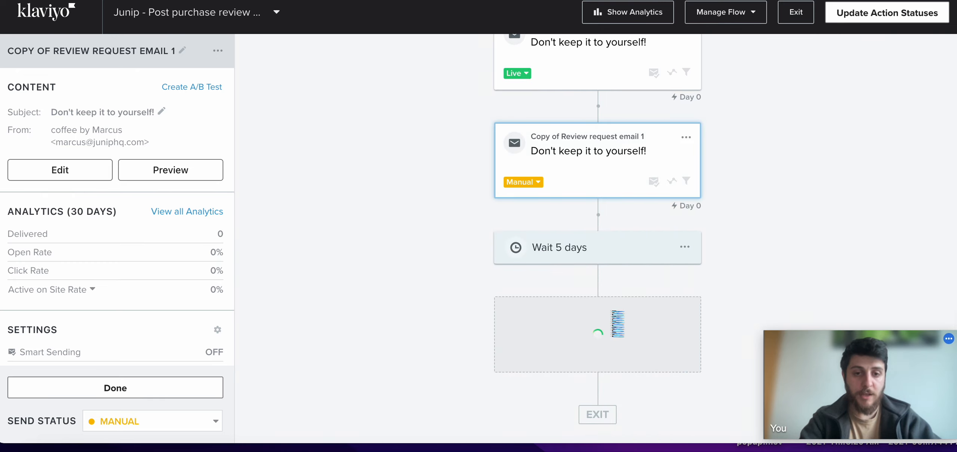
Set the status of the cloned review request email below the 5-day delay to Live
scroll(583, 204, up, 1)
scroll(586, 176, down, 1)
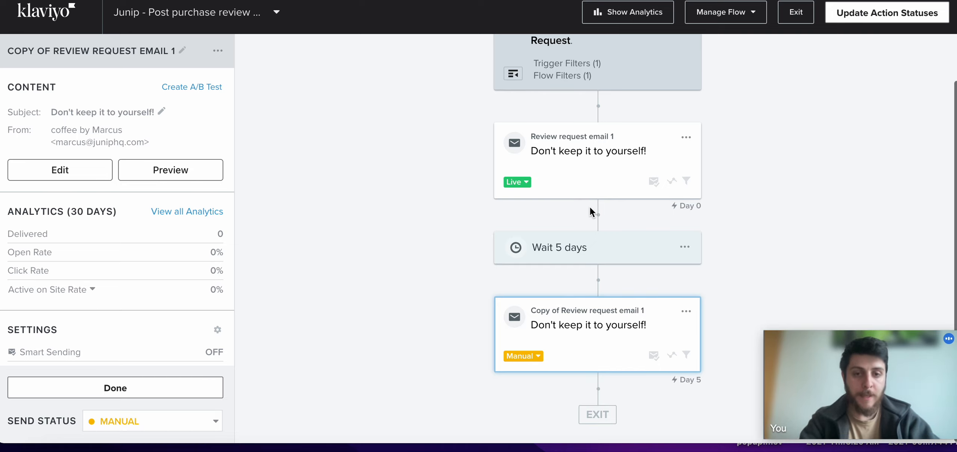
click(591, 331)
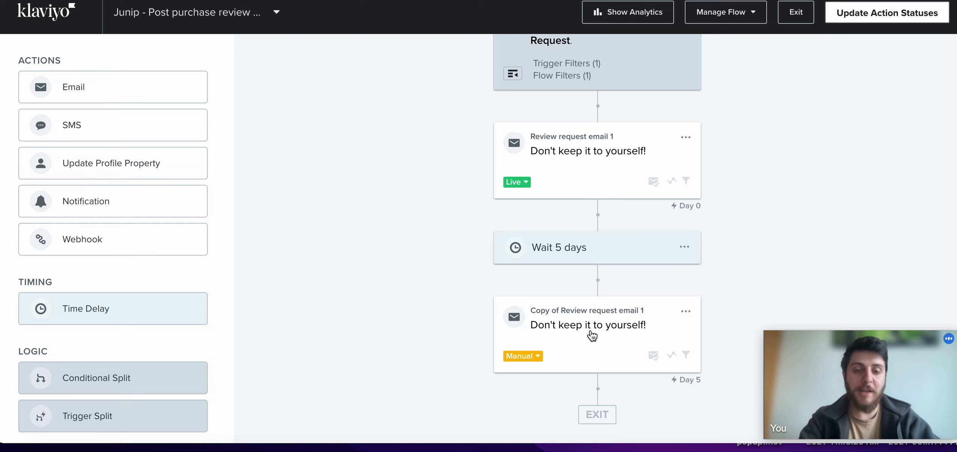
click(591, 335)
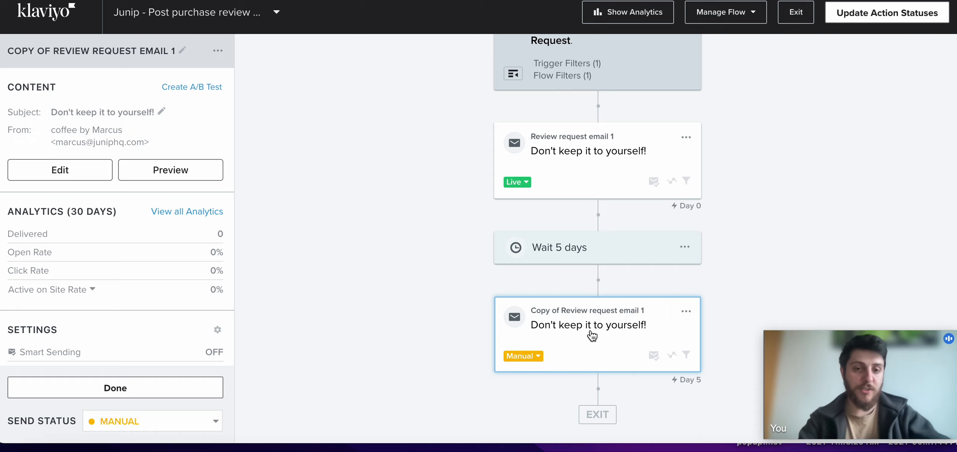
click(529, 356)
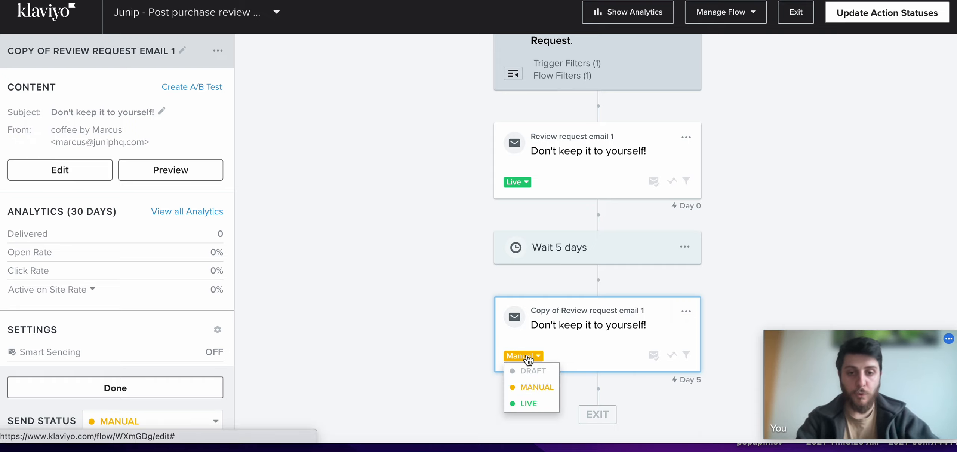
click(529, 399)
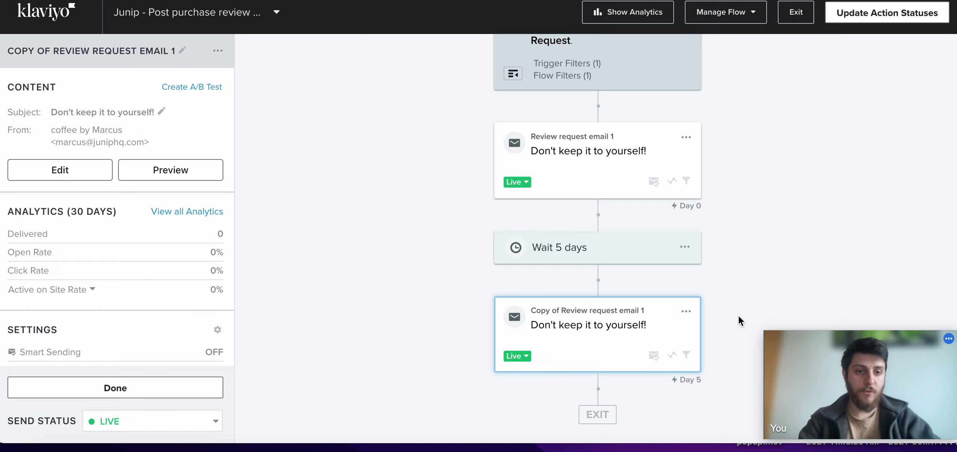
scroll(755, 293, up, 2)
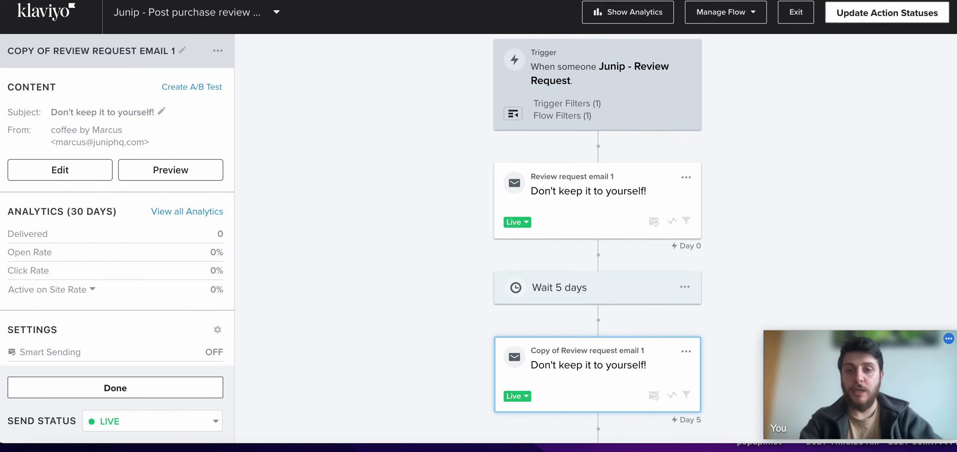
Switch to Junip, open the Post-purchase review request automation for editing, and return to the Klaviyo flow
click(335, 1)
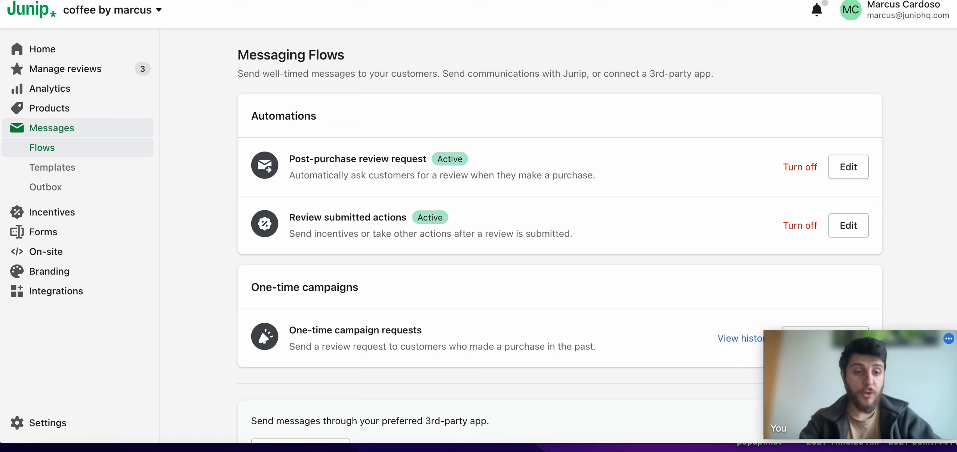
click(849, 164)
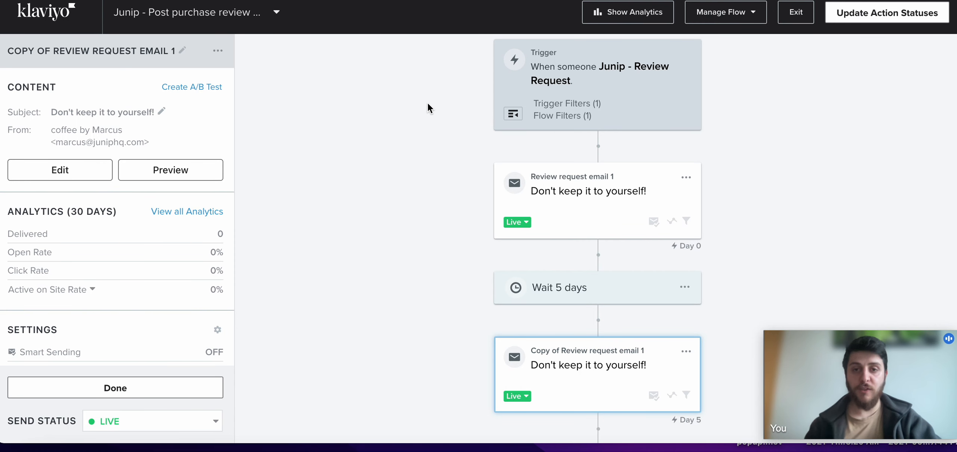
scroll(427, 103, up, 1)
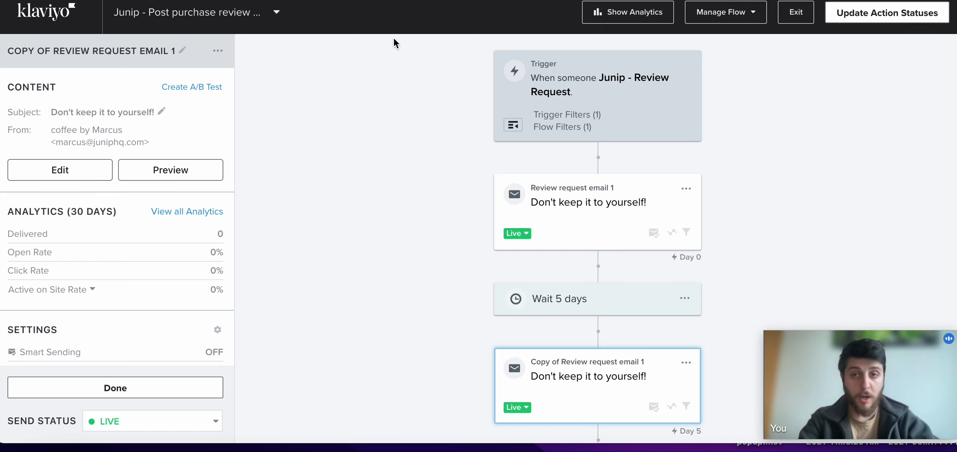
Switch to Junip's Post-purchase review request flow and open the support chat
key(ctrl+Tab)
mouse_move(812, 345)
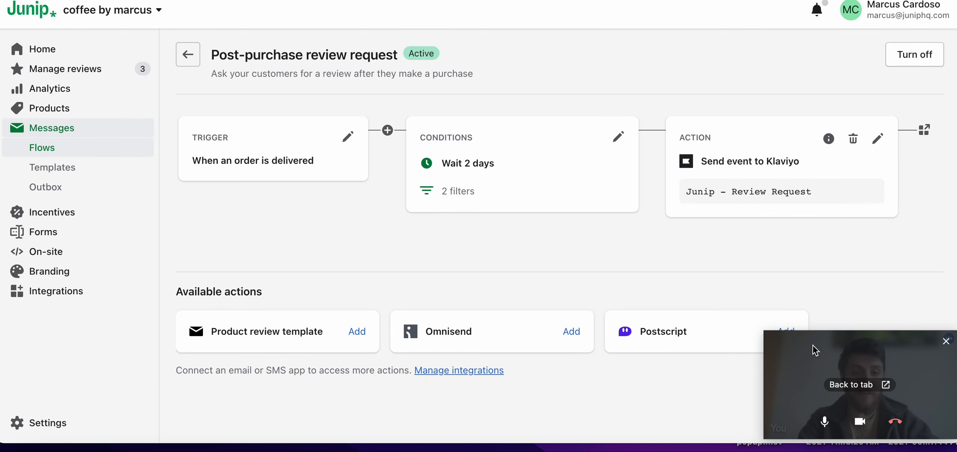
drag(810, 346, 741, 342)
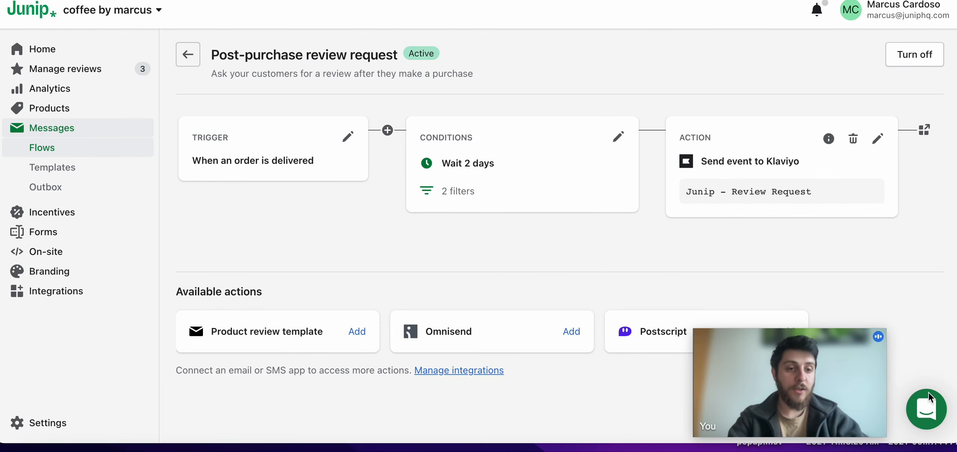
click(922, 412)
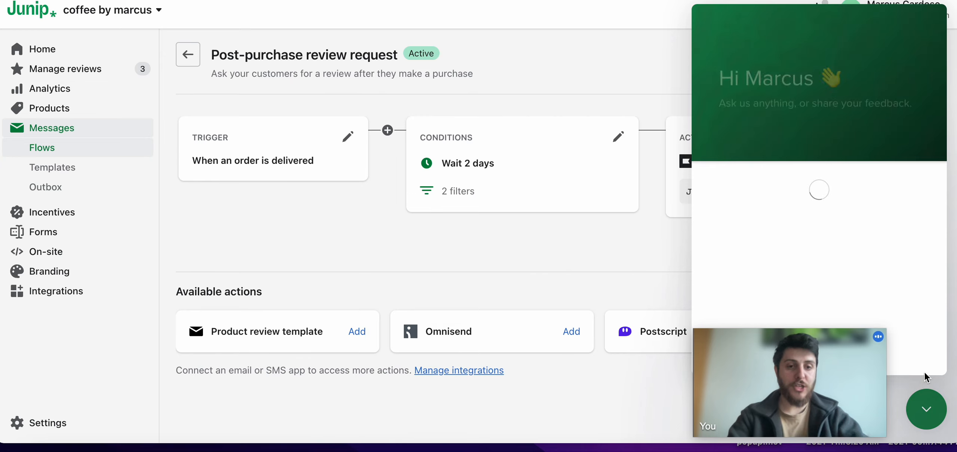